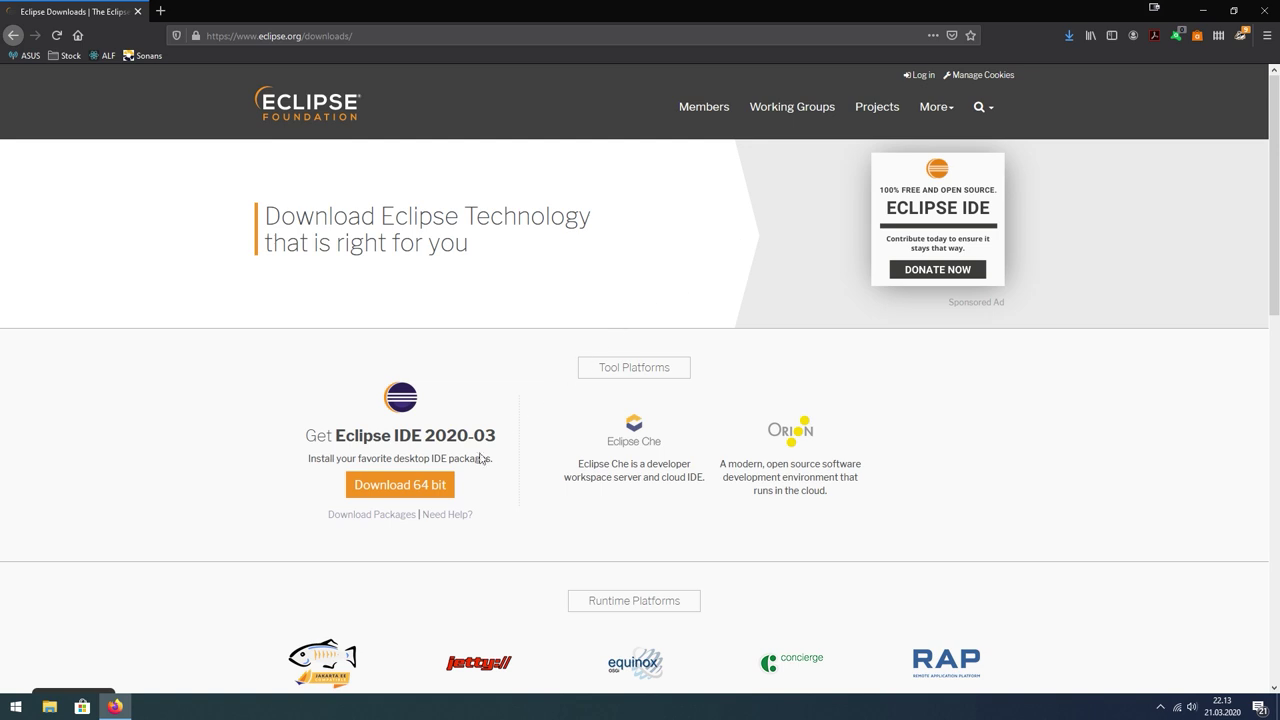
Download the 64-bit Eclipse IDE 2020-03 installer, save the file, and return to the desktop
{"action": "left_click", "coordinate": [393, 488]}
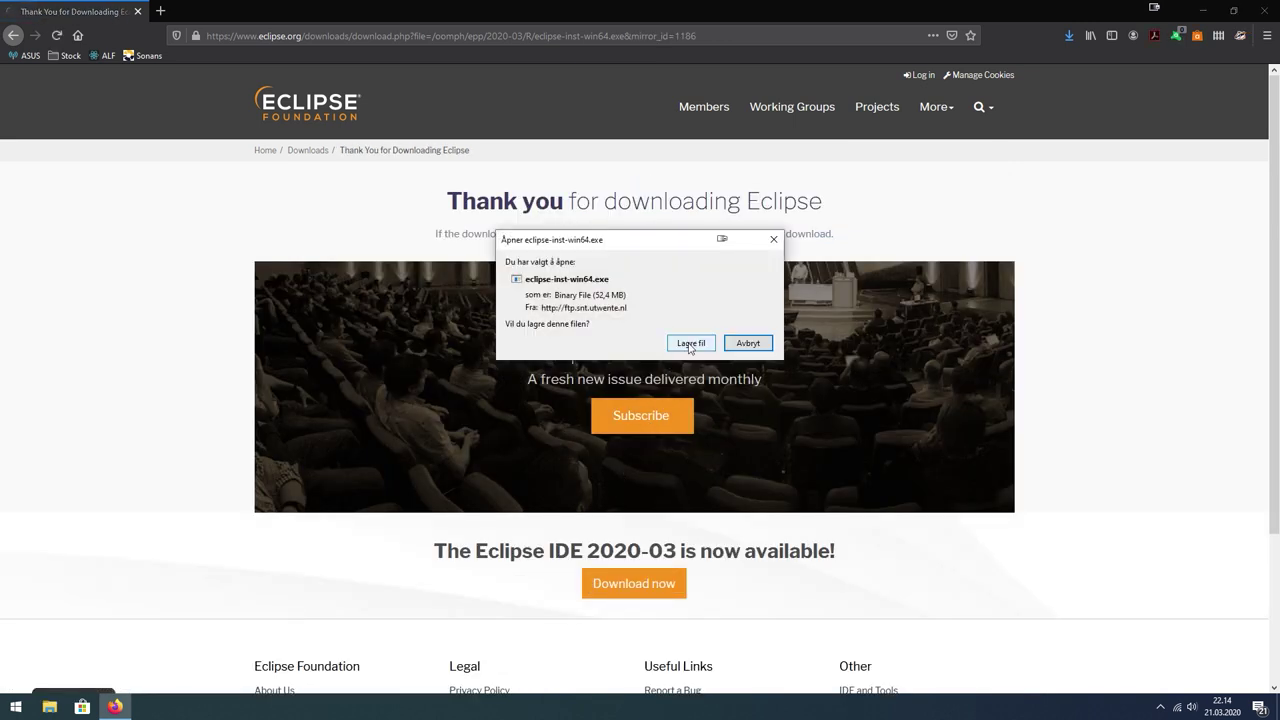
{"action": "left_click", "coordinate": [690, 344]}
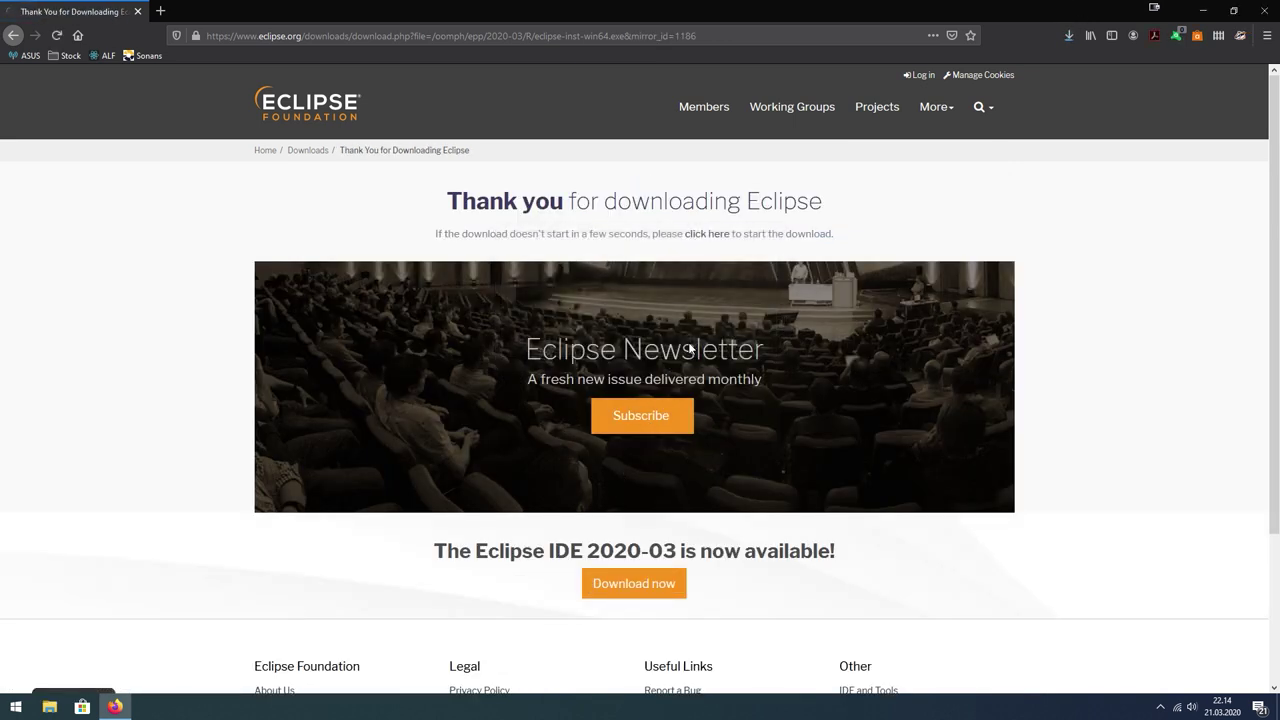
{"action": "left_click", "coordinate": [1203, 10]}
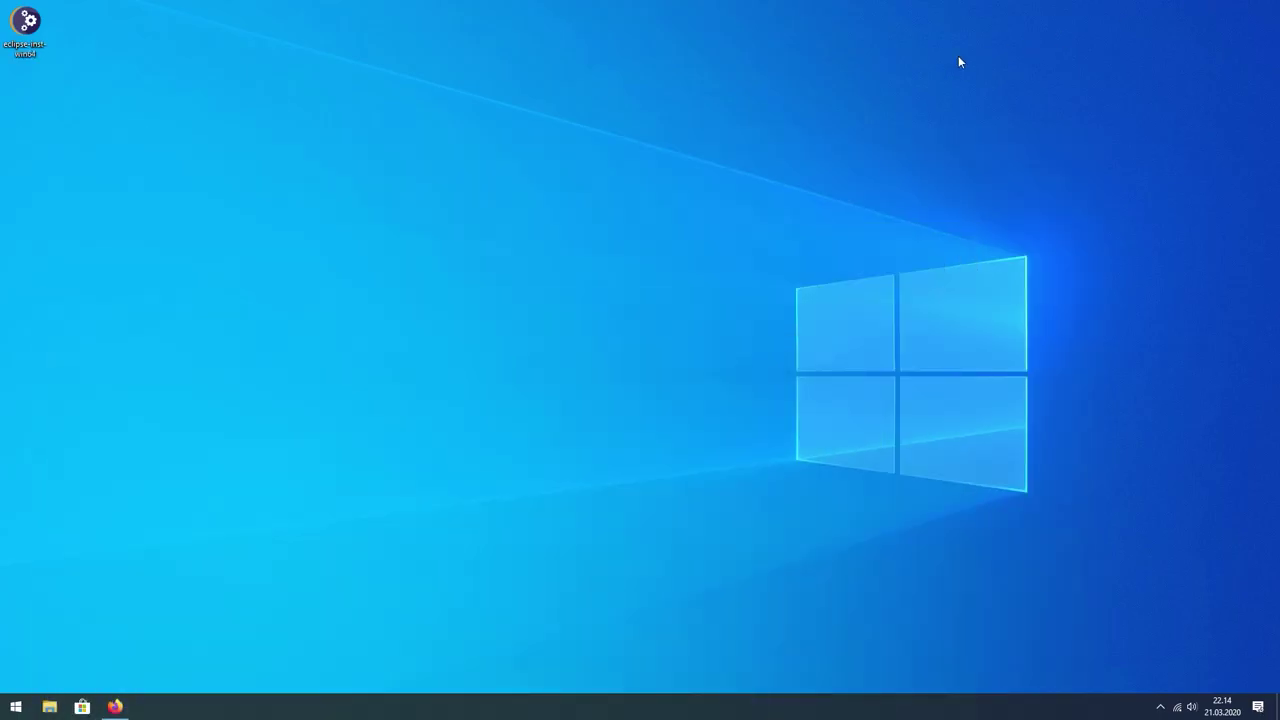
Run the Eclipse installer and install Eclipse IDE for Java Developers with the default settings, accepting the user agreement
{"action": "double_click", "coordinate": [26, 24]}
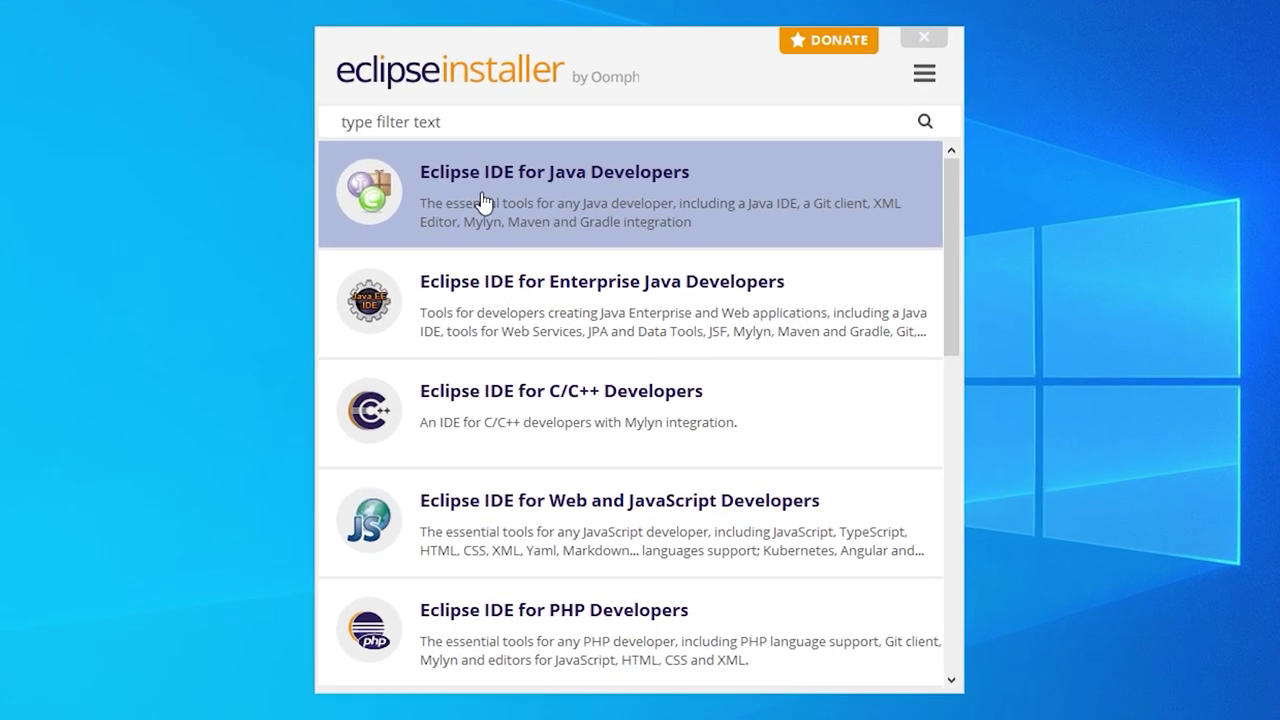
{"action": "left_click", "coordinate": [484, 200]}
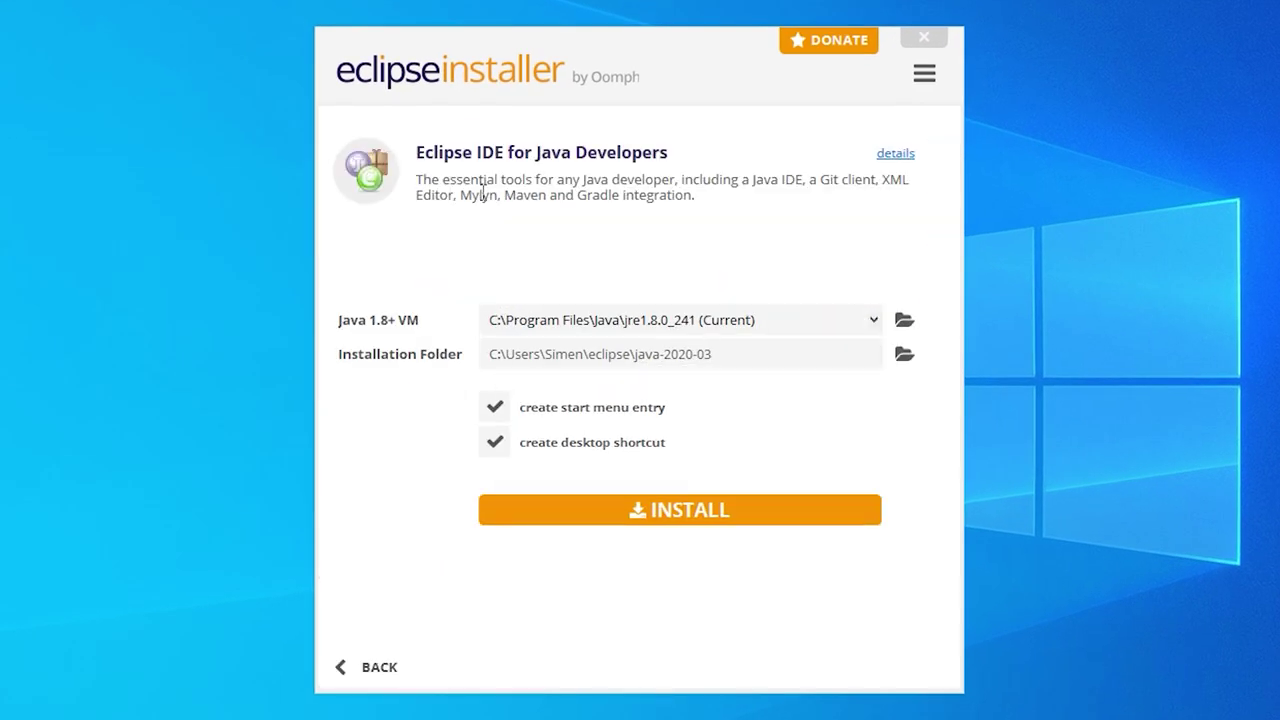
{"action": "left_click", "coordinate": [652, 518]}
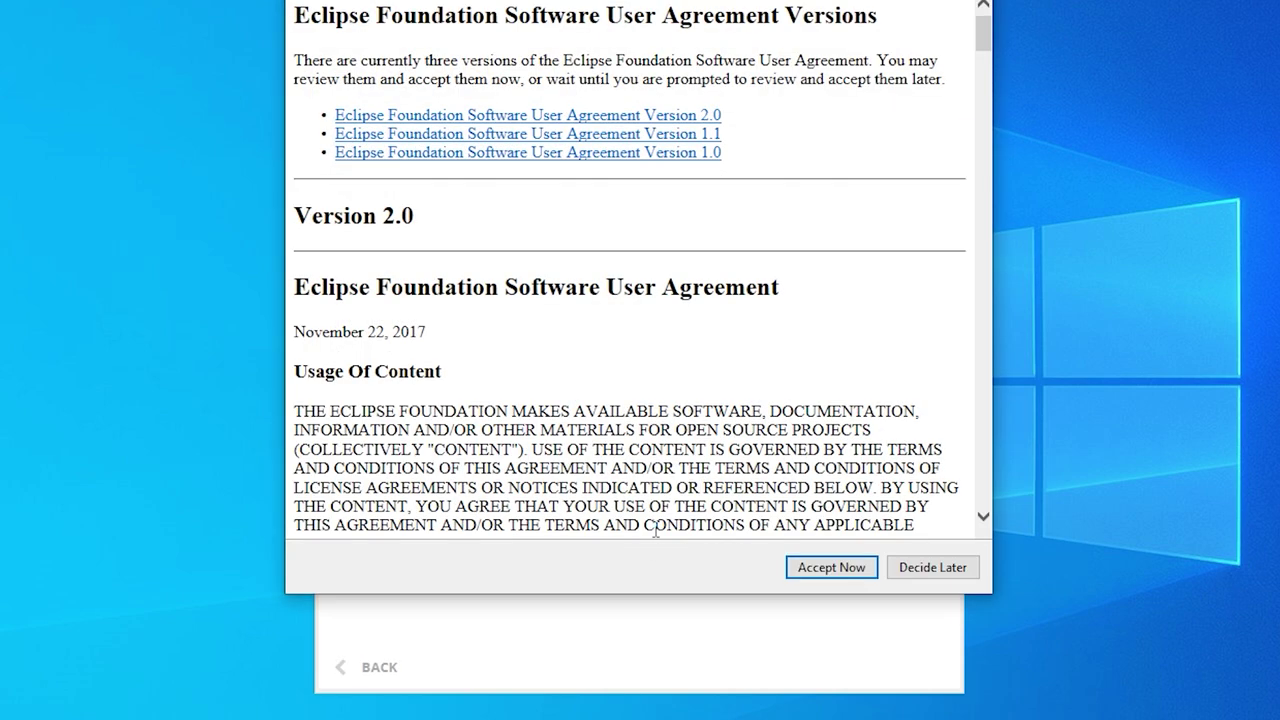
{"action": "left_click", "coordinate": [820, 568]}
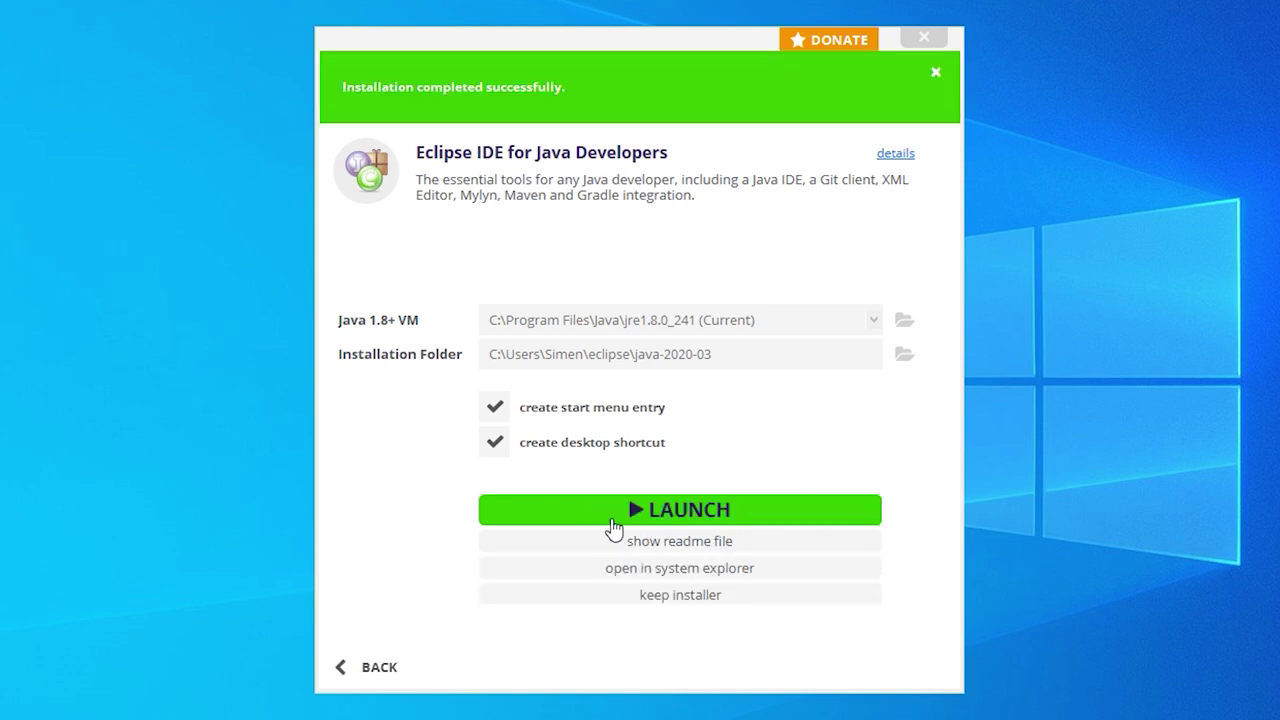
Launch the installed Eclipse IDE with the proposed workspace as the permanent default and move its window towards the screen's centre
{"action": "left_click", "coordinate": [617, 515]}
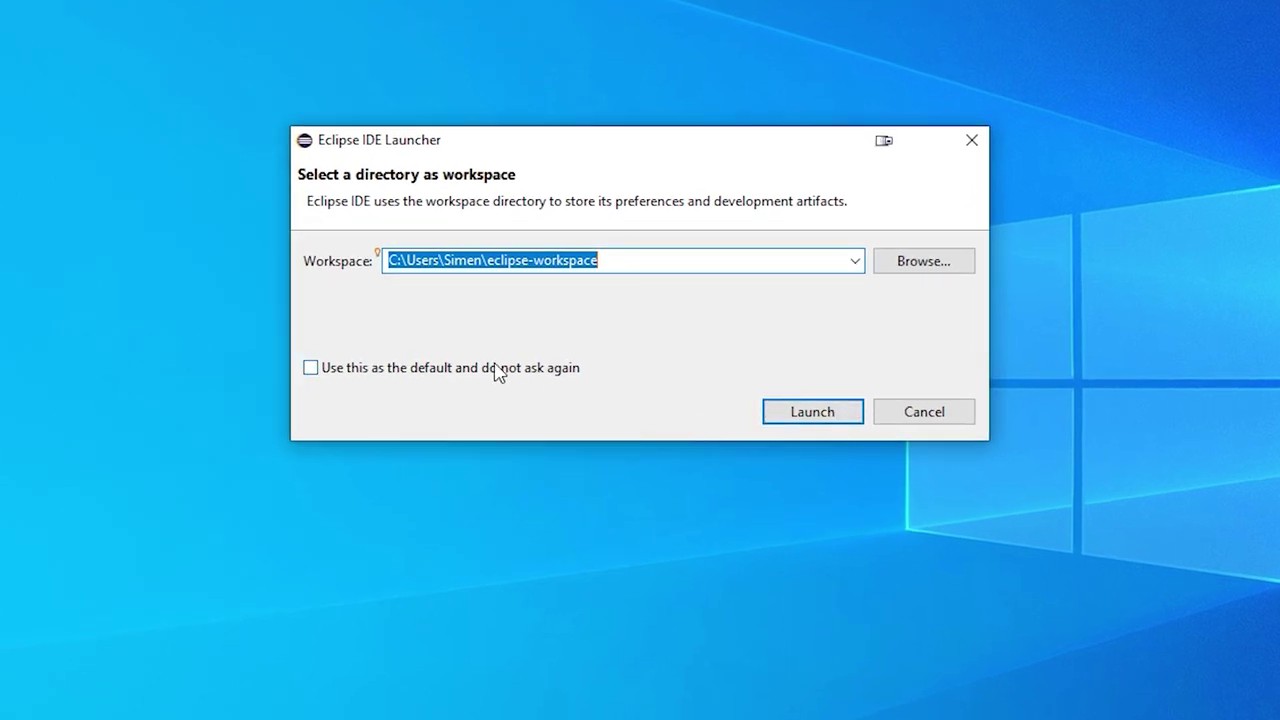
{"action": "left_click", "coordinate": [530, 368]}
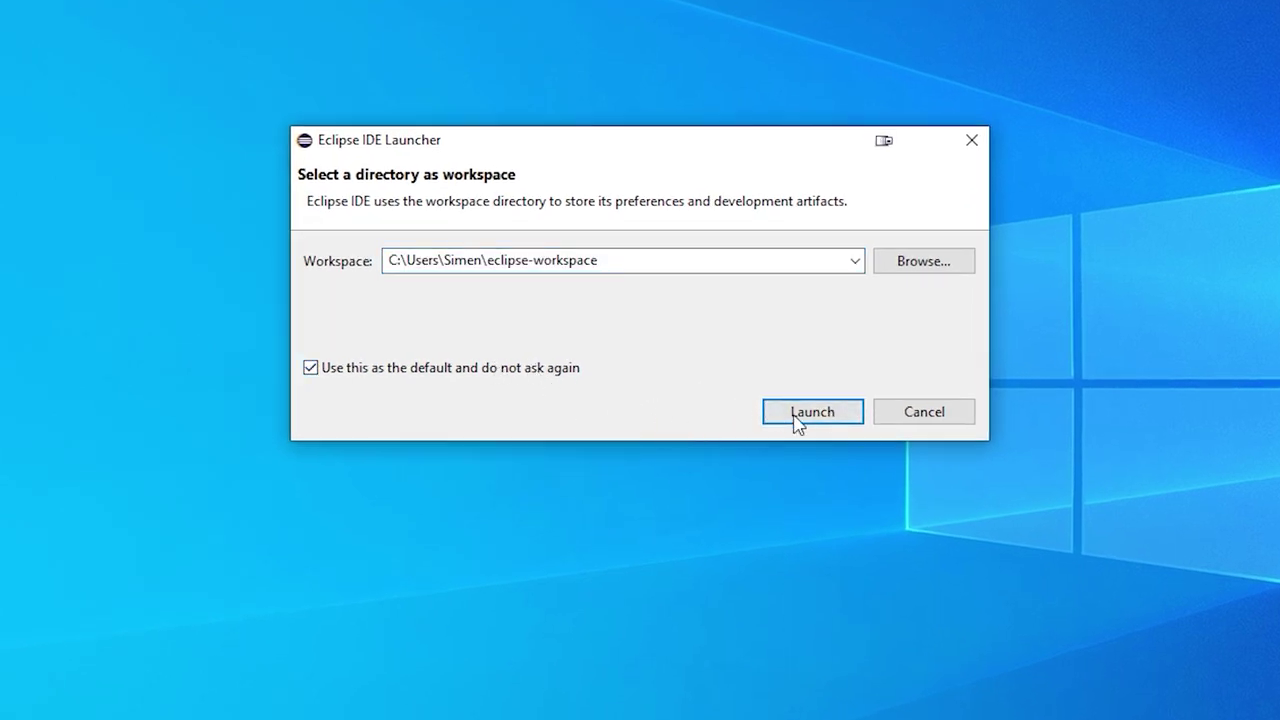
{"action": "left_click", "coordinate": [794, 421]}
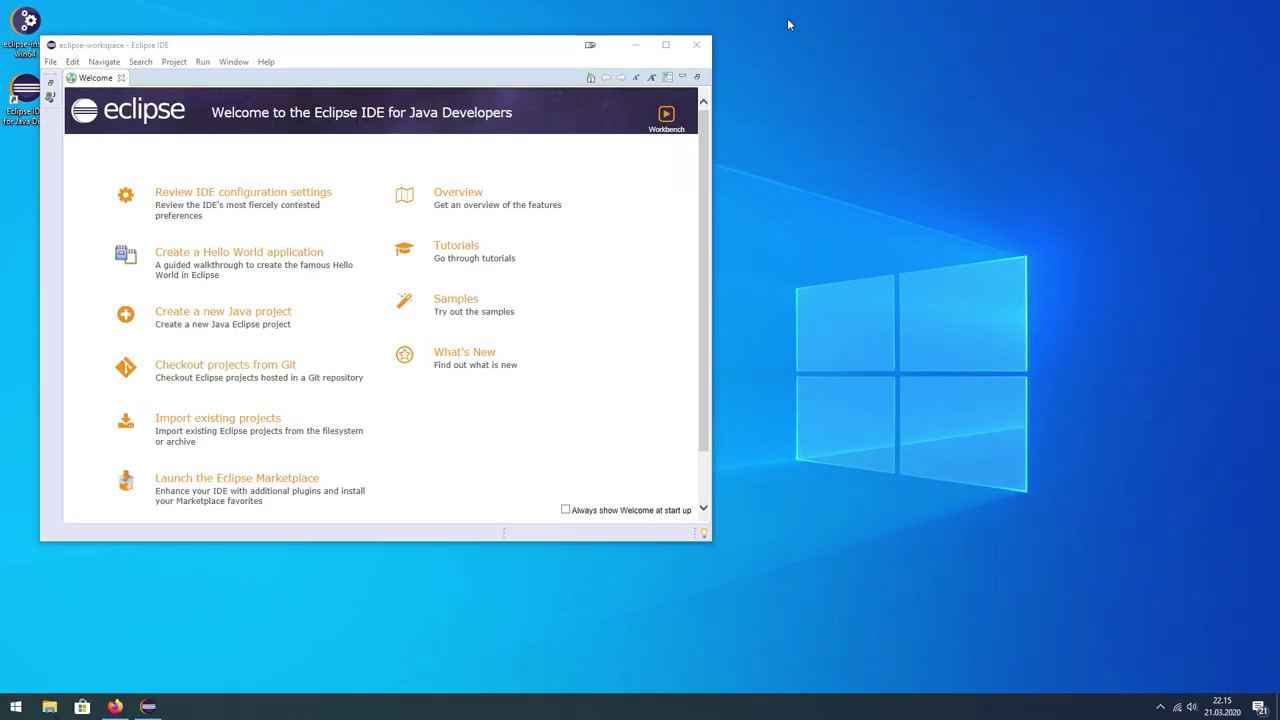
{"action": "left_click_drag", "start_coordinate": [416, 56], "coordinate": [634, 123]}
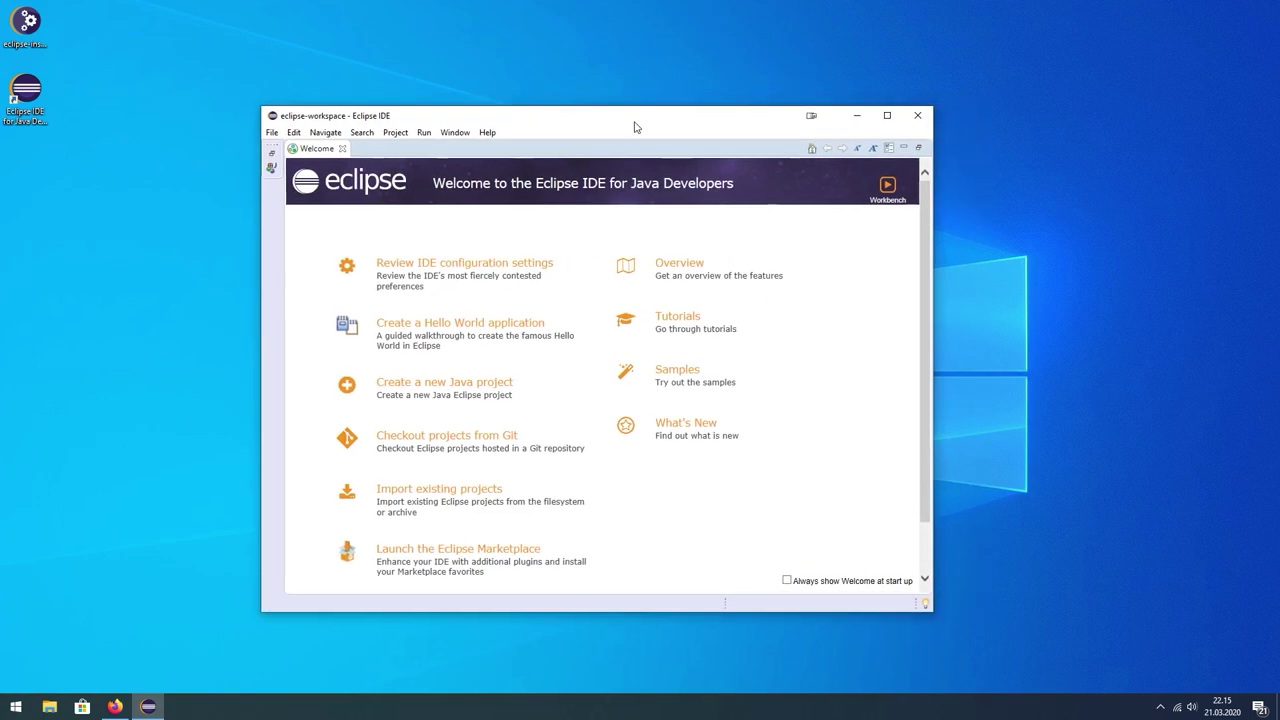
{"action": "left_click", "coordinate": [480, 132]}
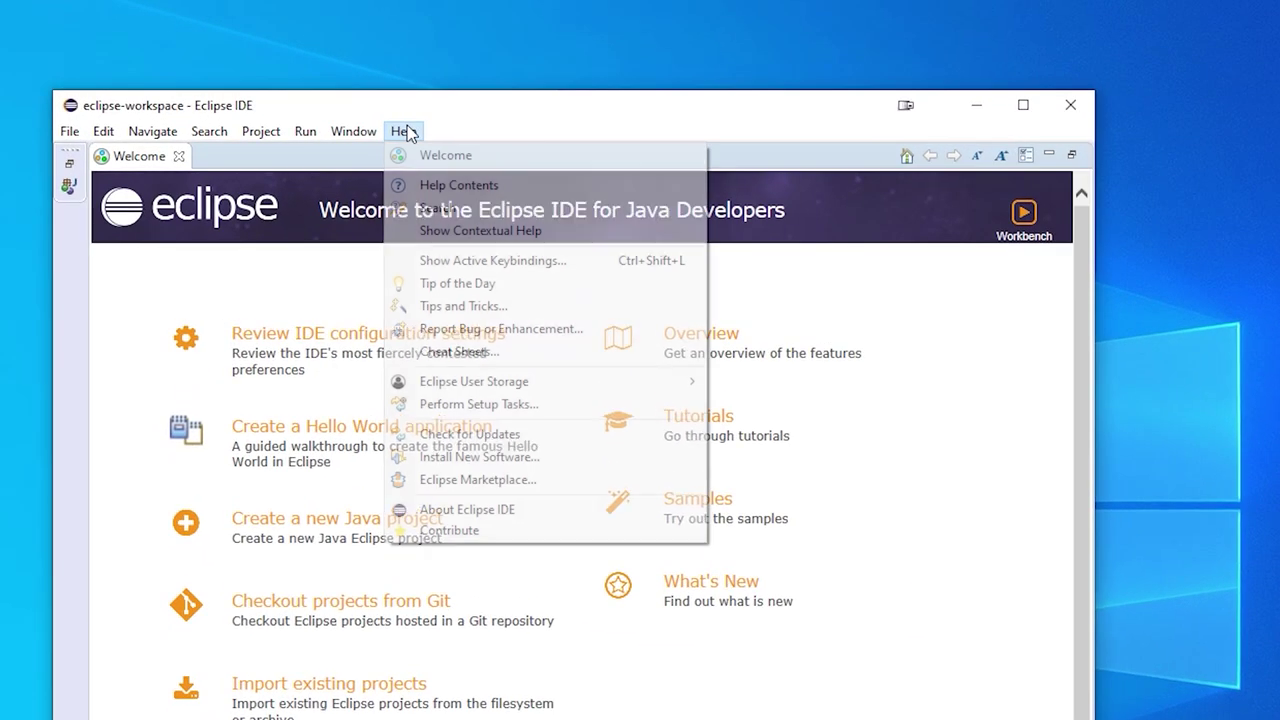
{"action": "left_click", "coordinate": [500, 456]}
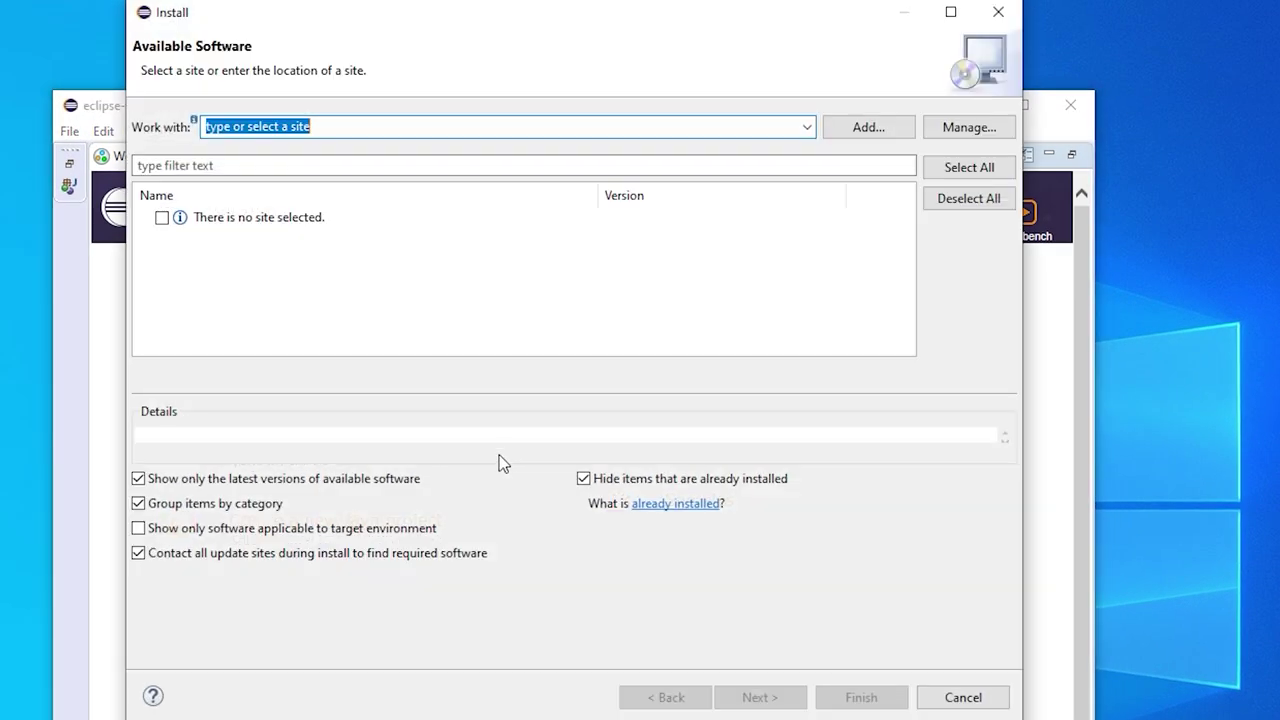
{"action": "left_click", "coordinate": [866, 128]}
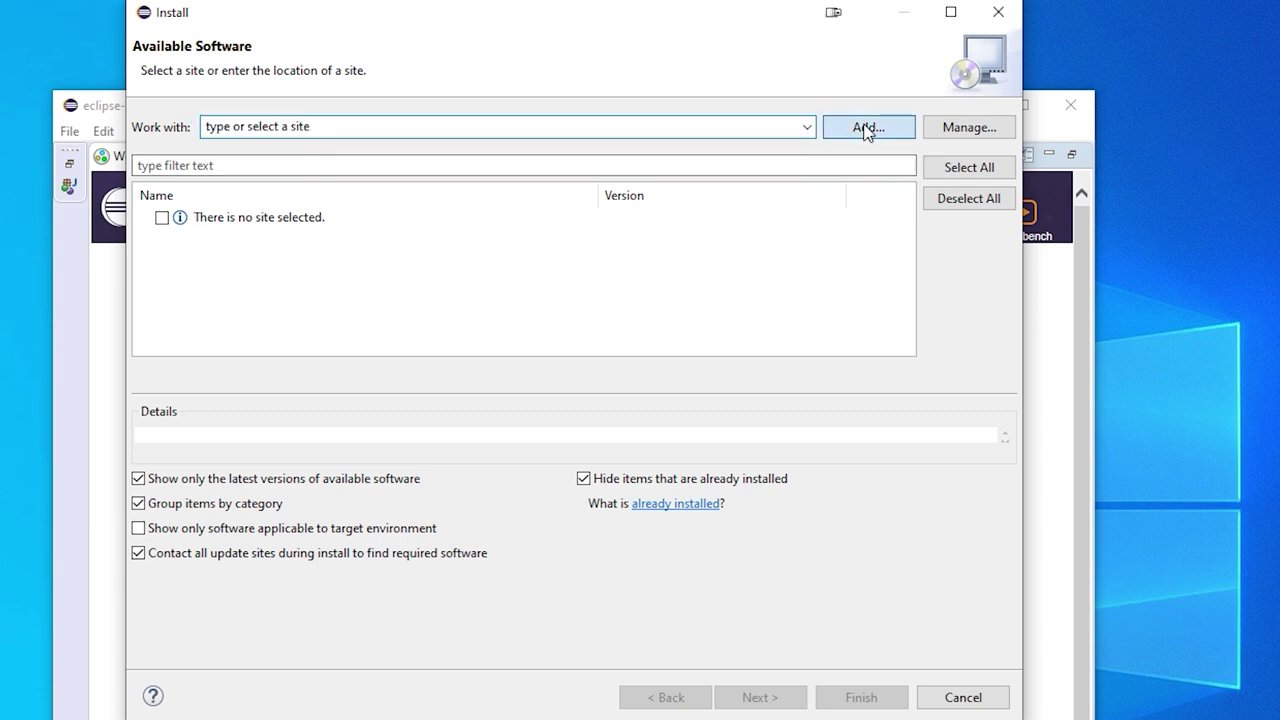
{"action": "left_click_drag", "start_coordinate": [503, 323], "coordinate": [280, 335]}
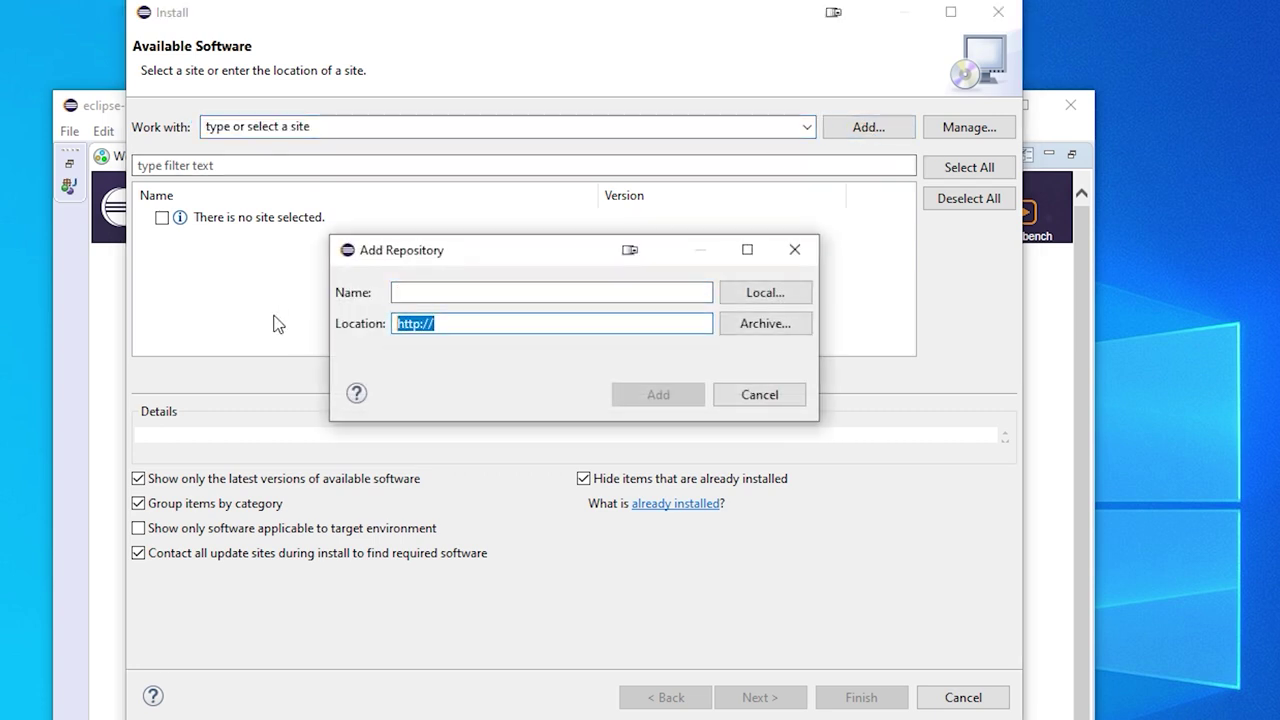
{"action": "type", "text": "https://developer.garmin.com/downloads/connect-iq/eclipse/"}
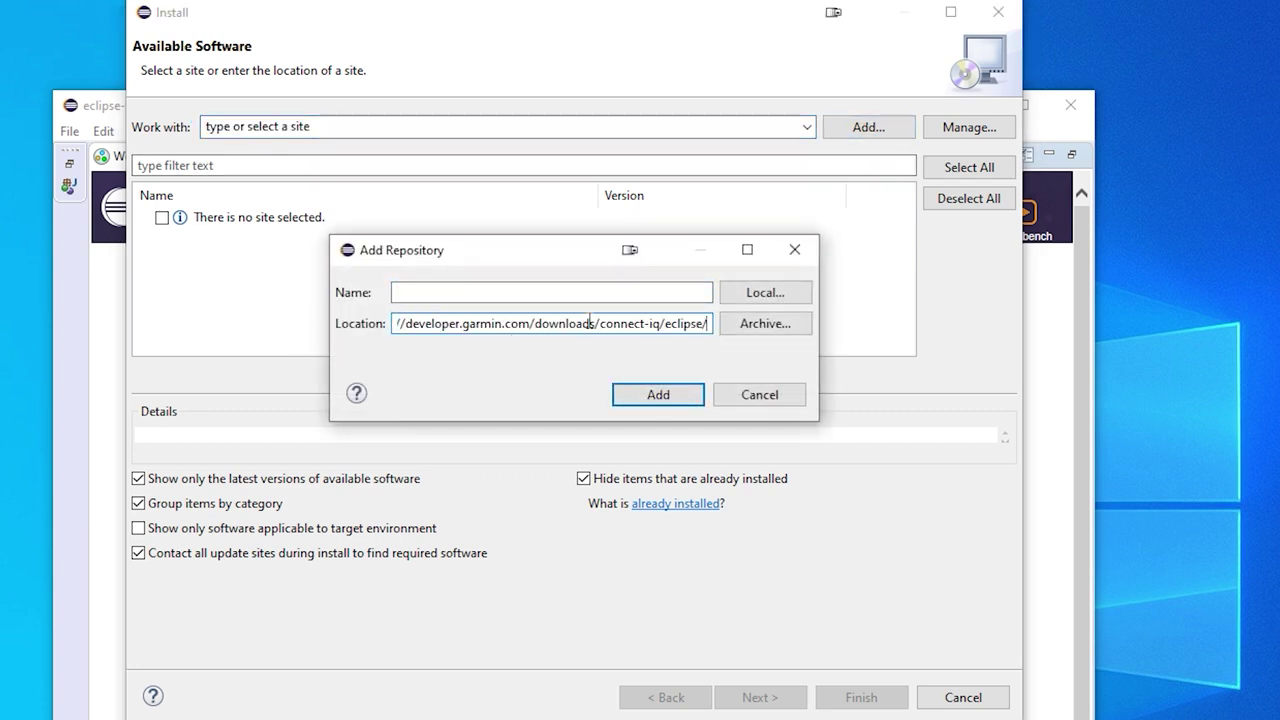
{"action": "left_click", "coordinate": [656, 395]}
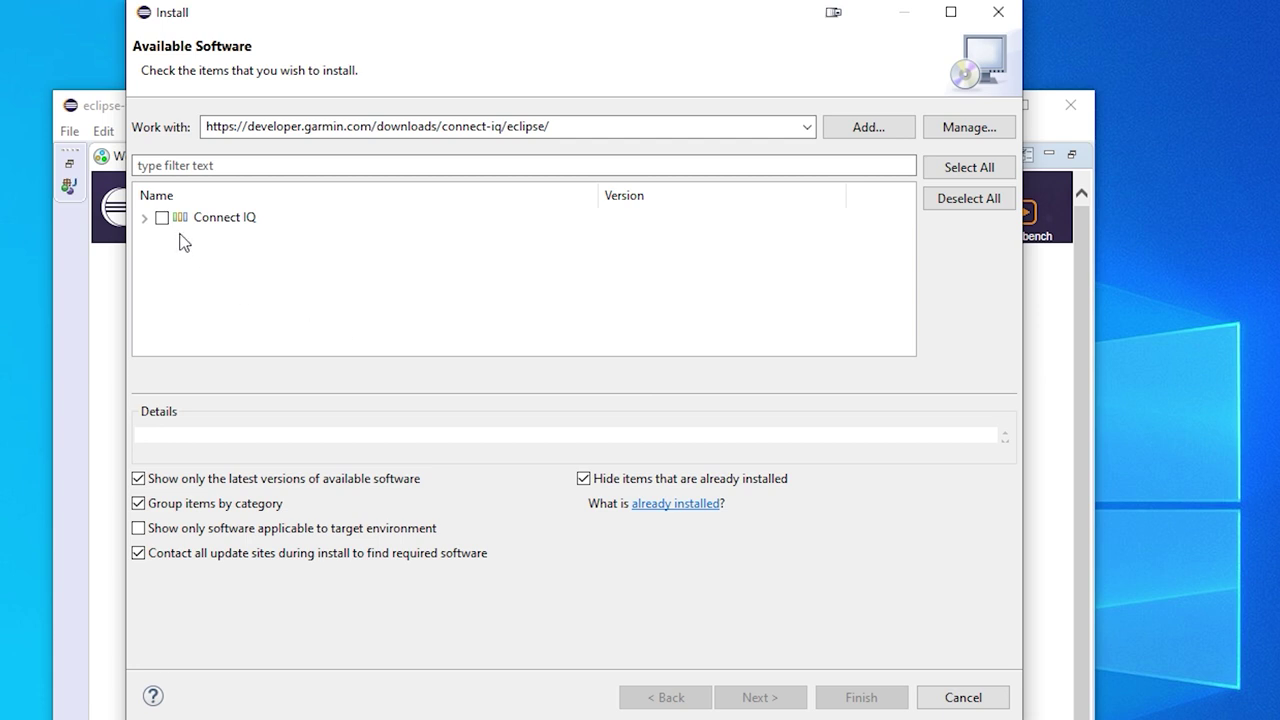
Select the Connect IQ IDE and Connect IQ SDK Manager for installation, accept the license terms, and start the install
{"action": "left_click", "coordinate": [162, 218]}
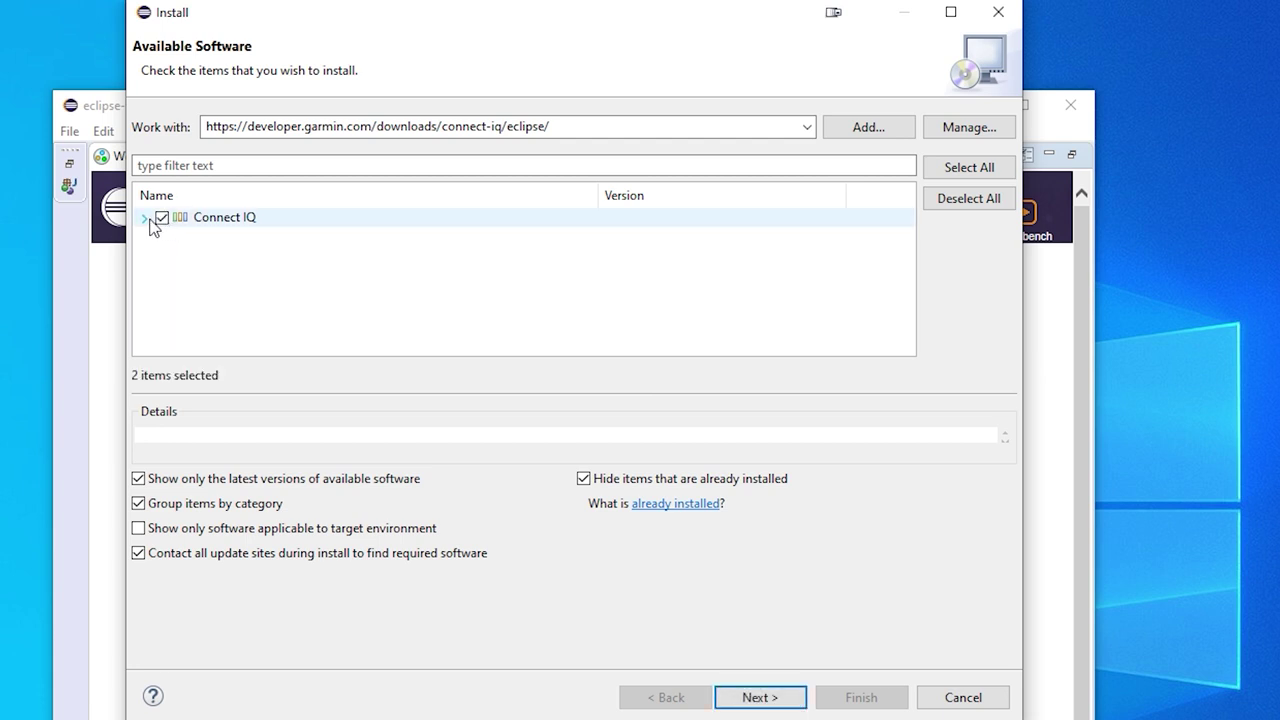
{"action": "left_click", "coordinate": [145, 218]}
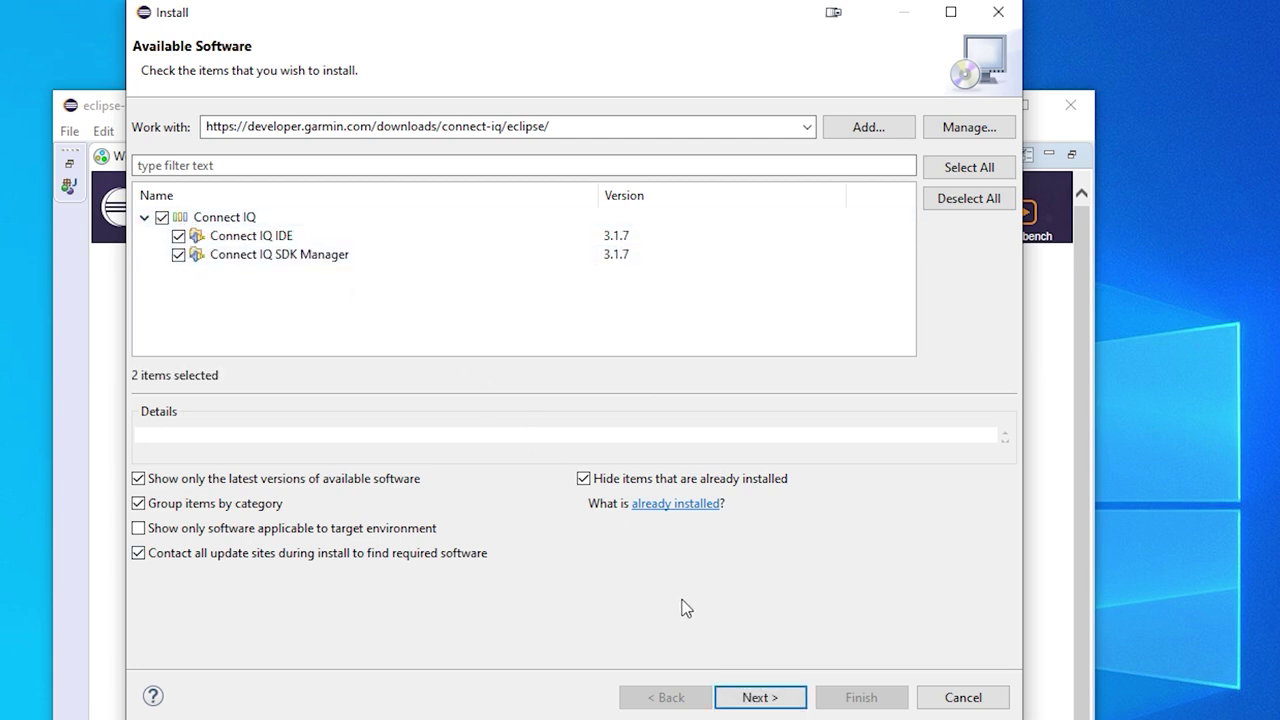
{"action": "left_click", "coordinate": [766, 697]}
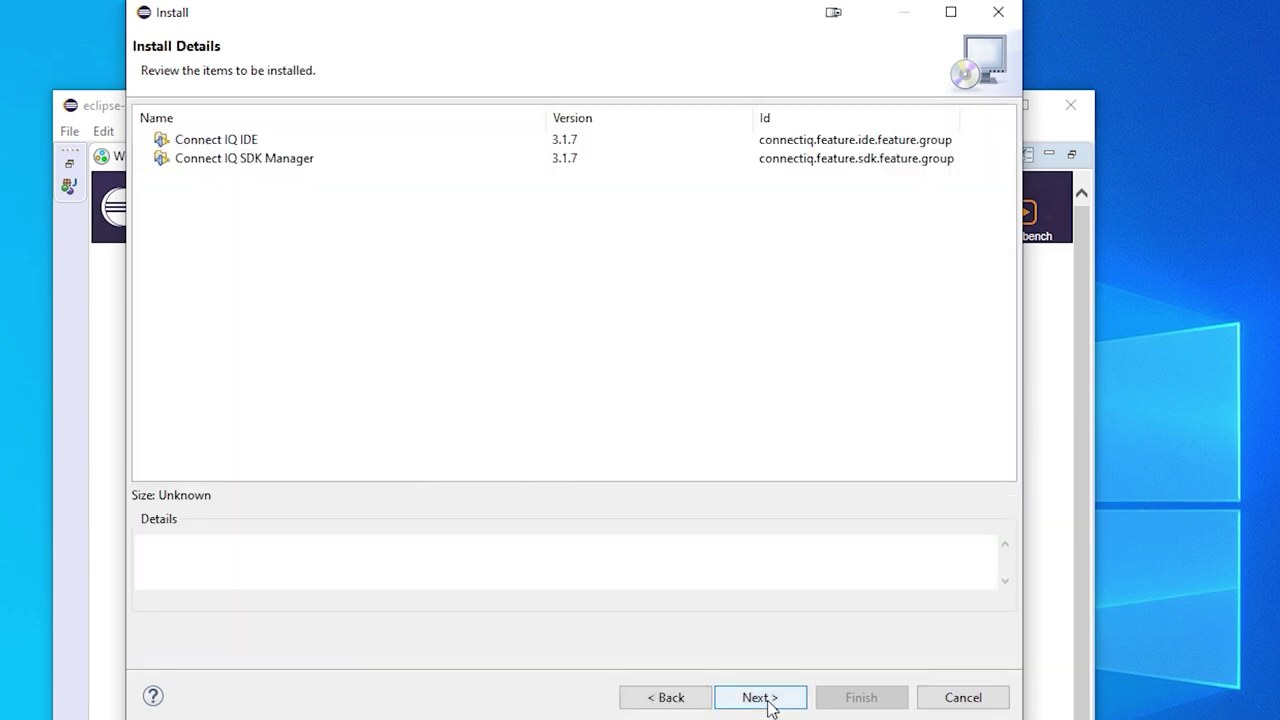
{"action": "left_click", "coordinate": [766, 697]}
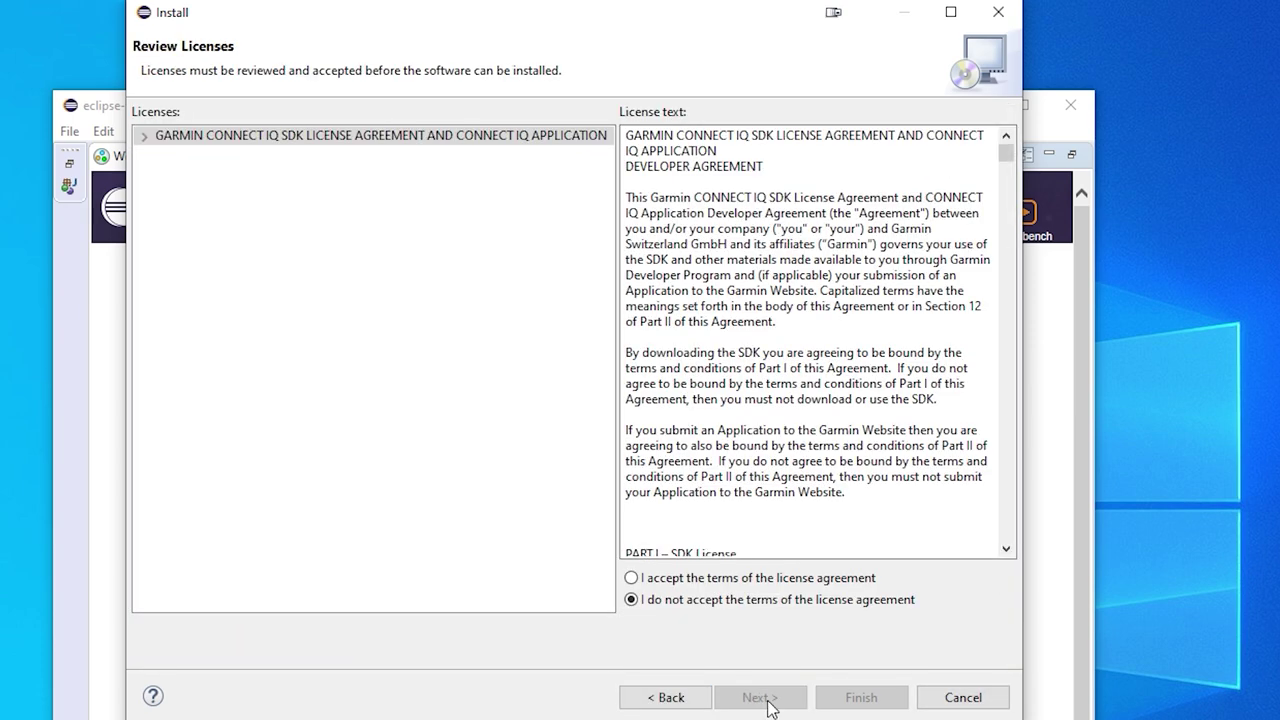
{"action": "left_click", "coordinate": [700, 580]}
{"action": "left_click", "coordinate": [868, 702]}
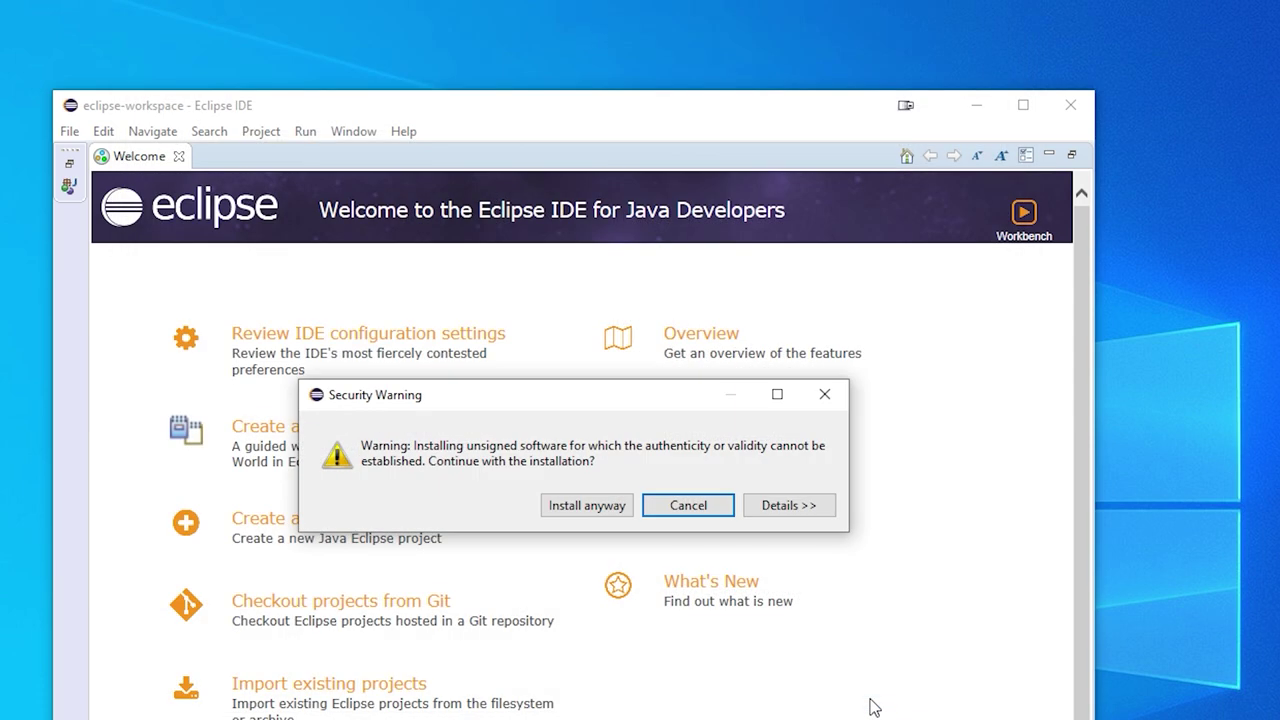
Approve installing the unsigned Connect IQ plug-in and restart Eclipse, keeping notification pop-ups allowed
{"action": "left_click", "coordinate": [587, 512]}
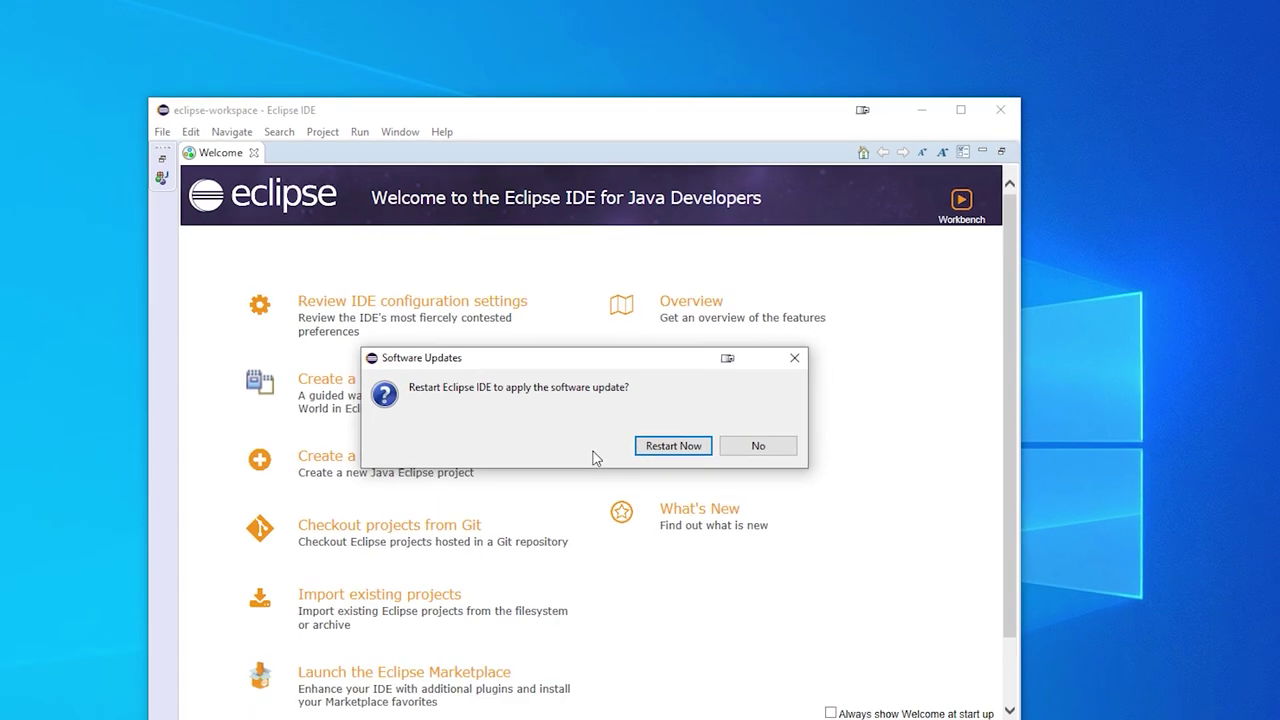
{"action": "left_click", "coordinate": [673, 445]}
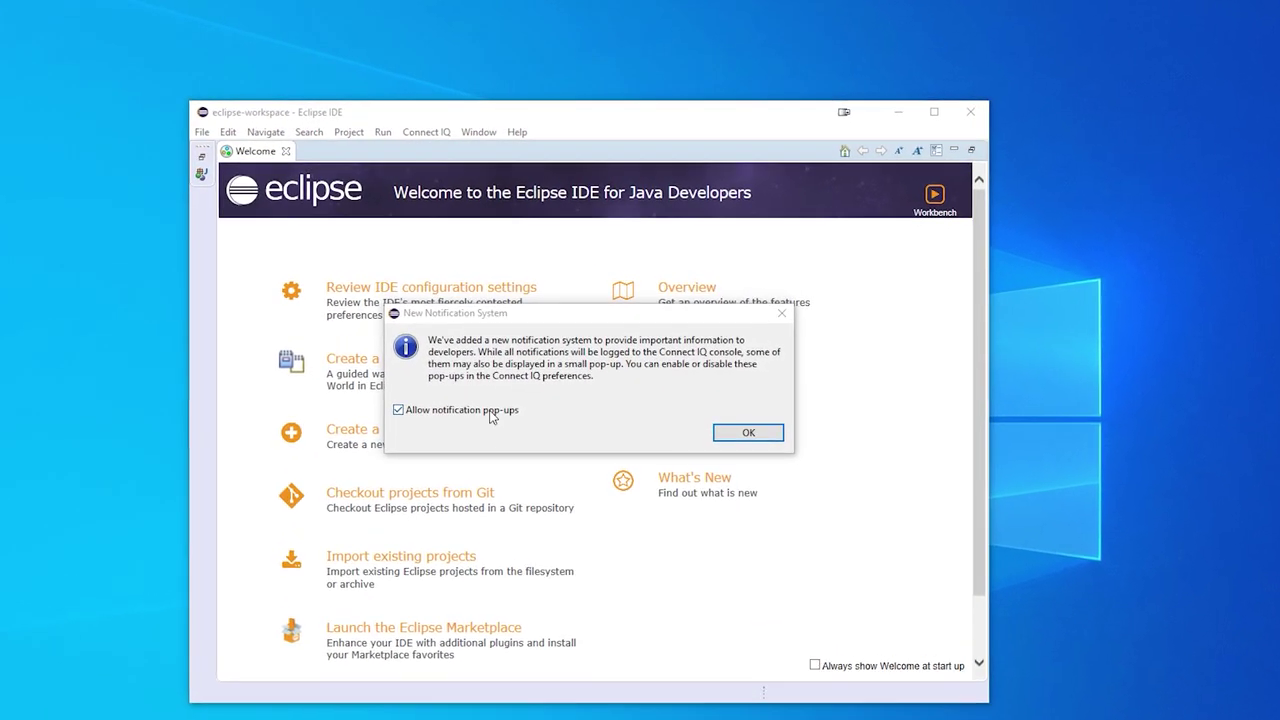
{"action": "left_click", "coordinate": [491, 418]}
{"action": "left_click", "coordinate": [748, 432]}
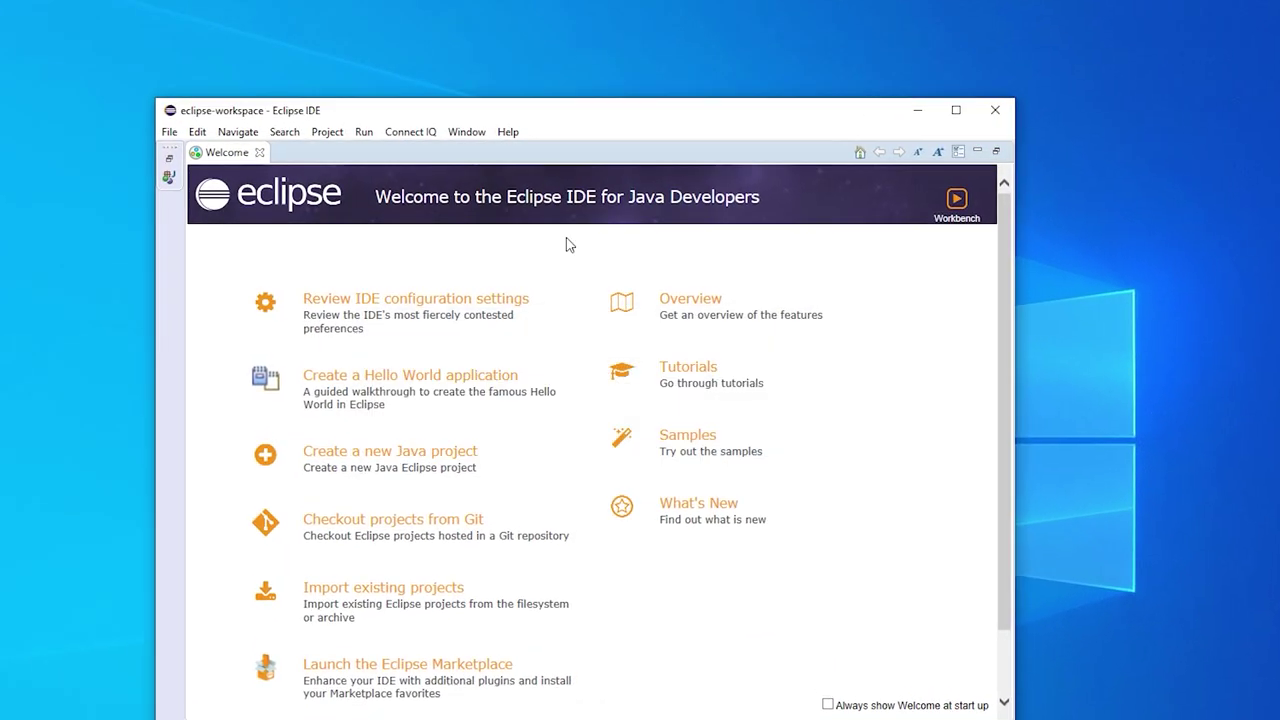
{"action": "left_click", "coordinate": [416, 133]}
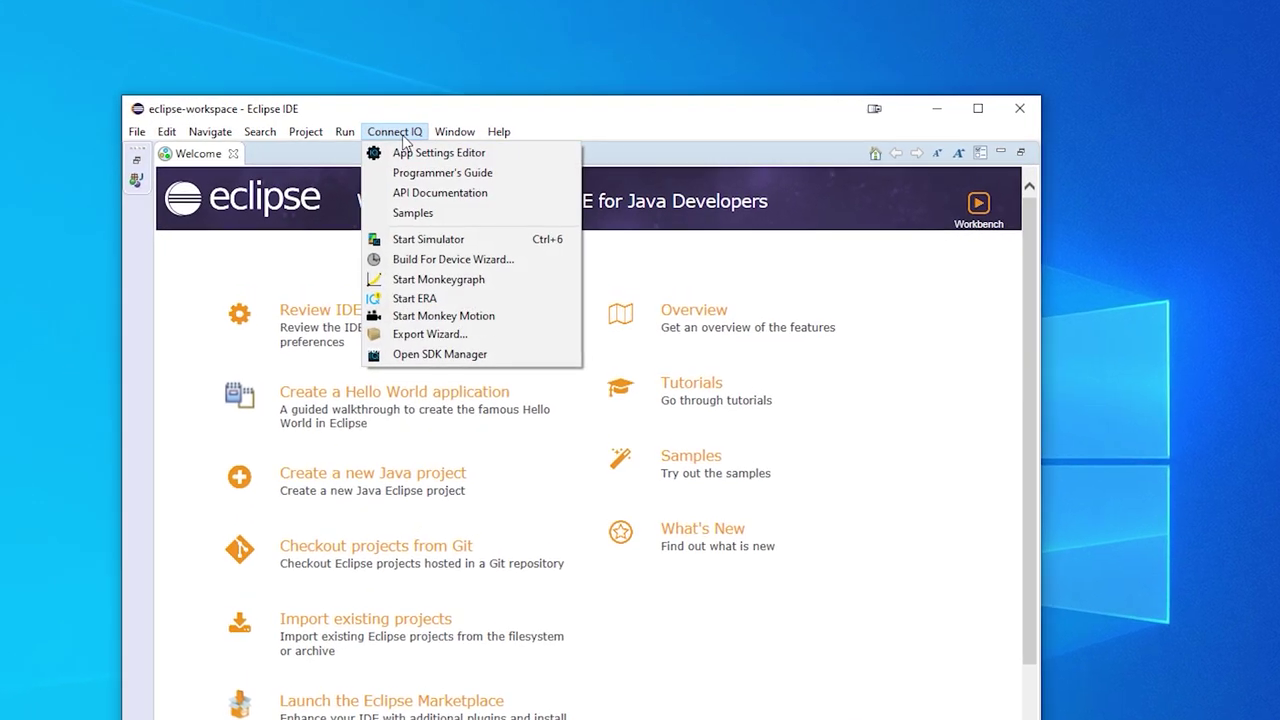
{"action": "left_click", "coordinate": [396, 131]}
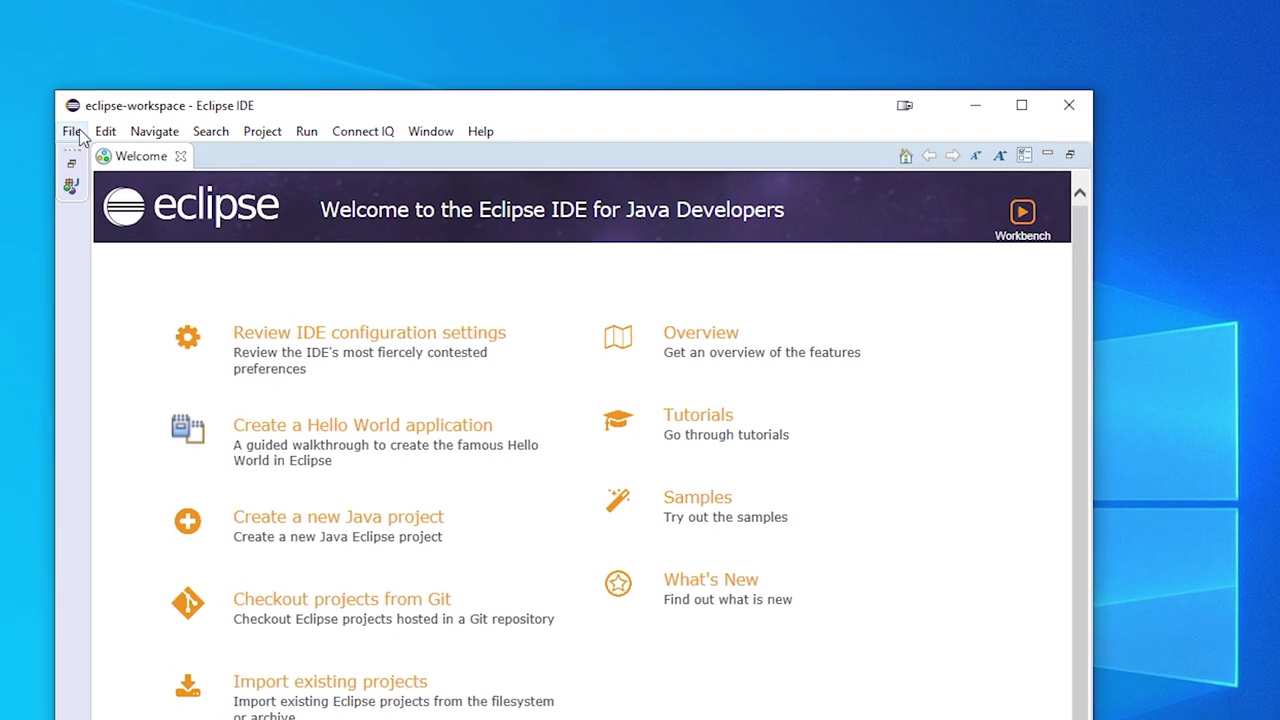
Start a new project with the Connect IQ Project wizard and continue to its setup page
{"action": "left_click", "coordinate": [72, 131]}
{"action": "mouse_move", "coordinate": [85, 152]}
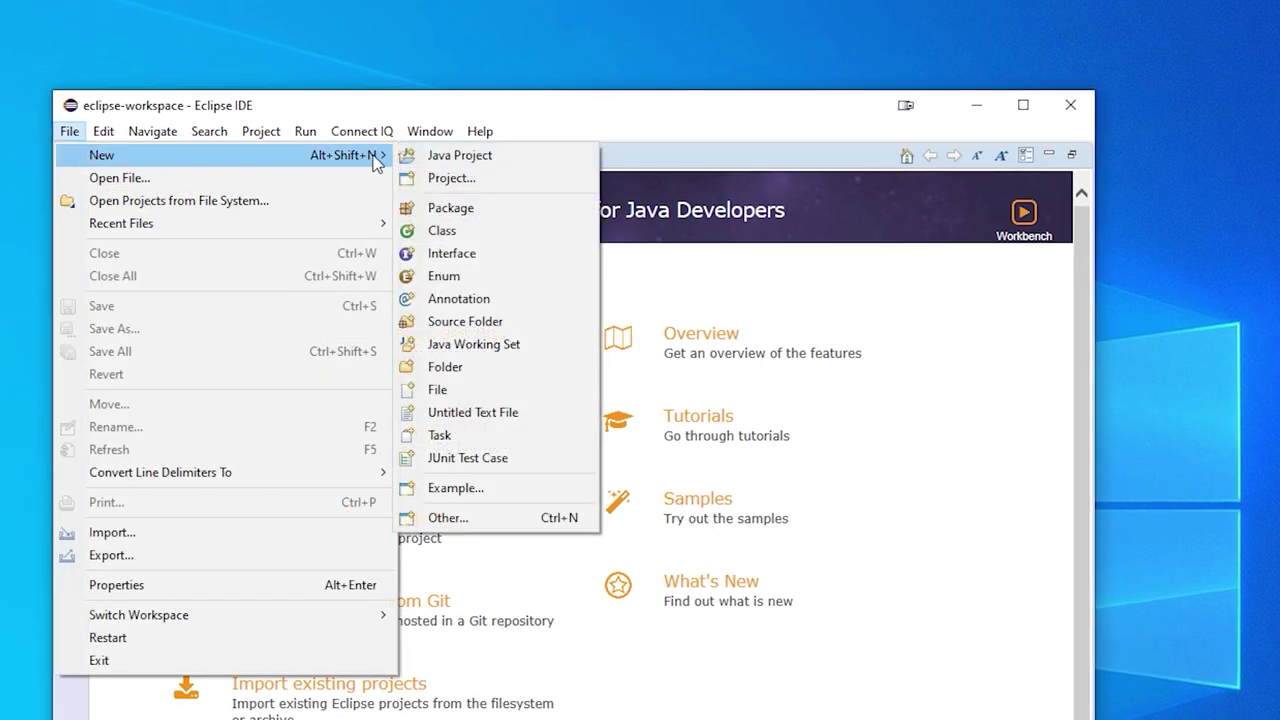
{"action": "left_click", "coordinate": [452, 177]}
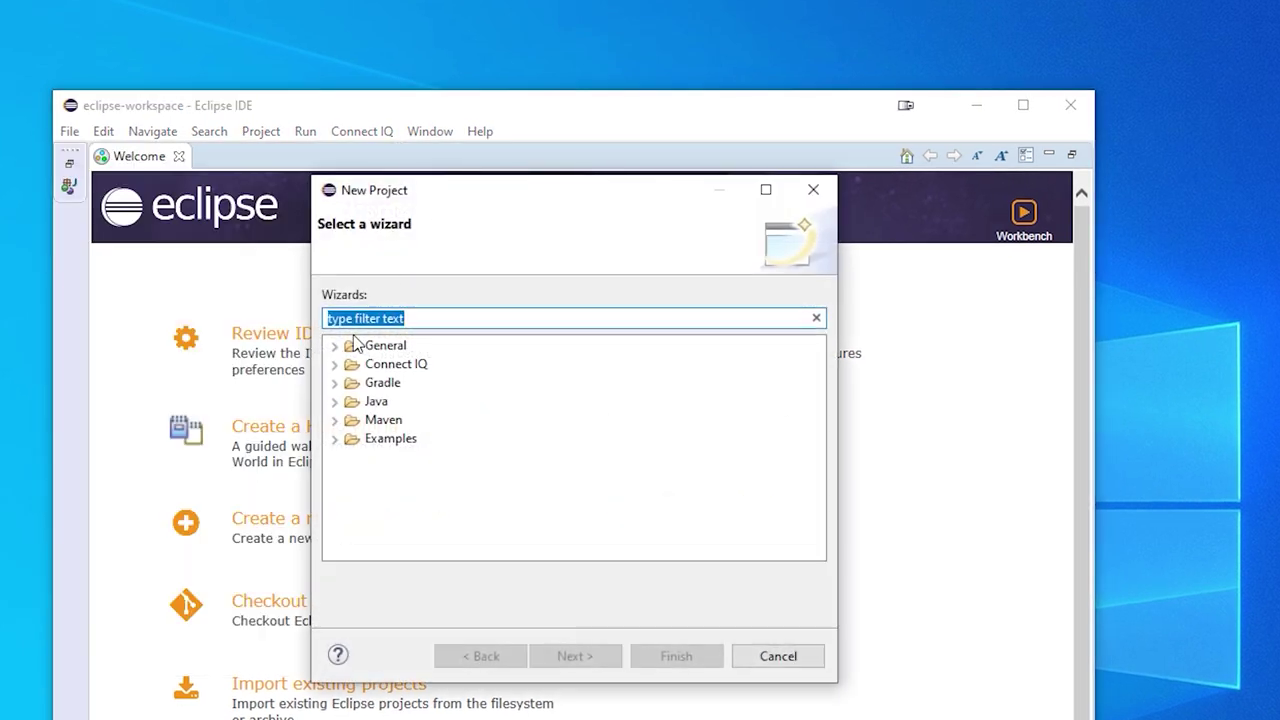
{"action": "left_click", "coordinate": [335, 364]}
{"action": "left_click", "coordinate": [416, 384]}
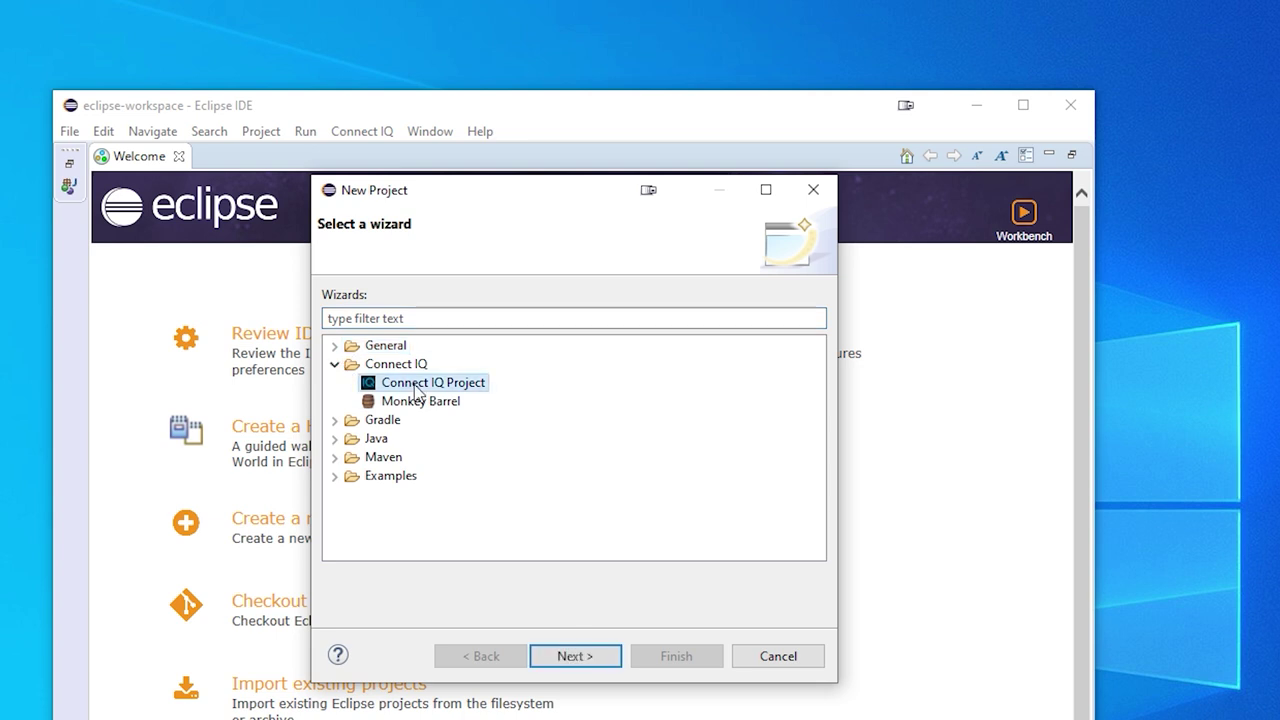
{"action": "left_click", "coordinate": [578, 657]}
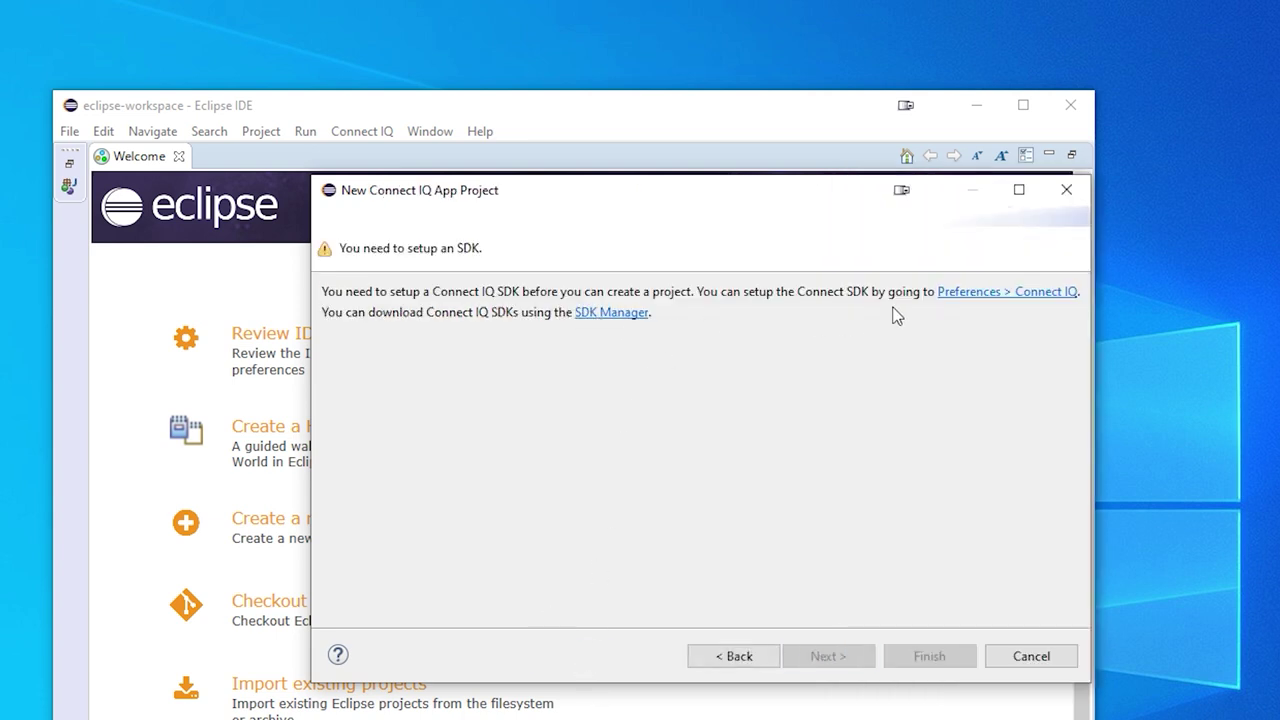
Open the Connect IQ preferences from the project wizard and launch the SDK Manager
{"action": "left_click", "coordinate": [978, 294]}
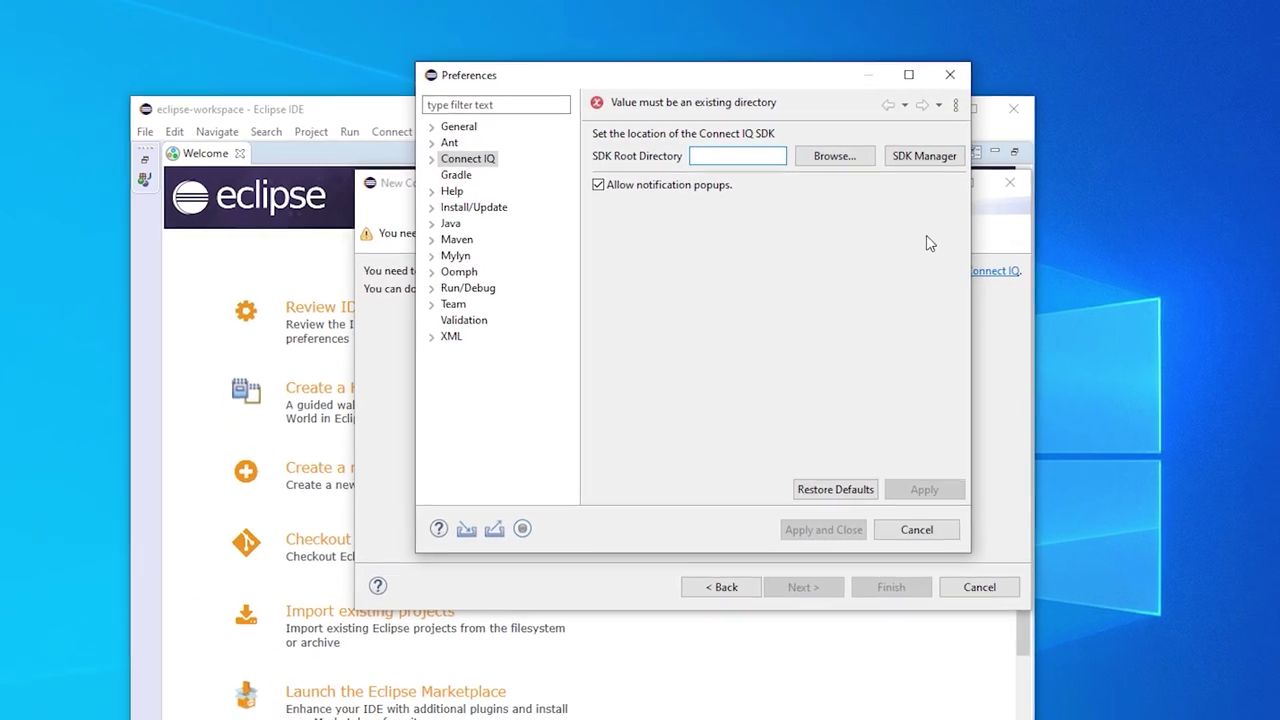
{"action": "left_click", "coordinate": [893, 157]}
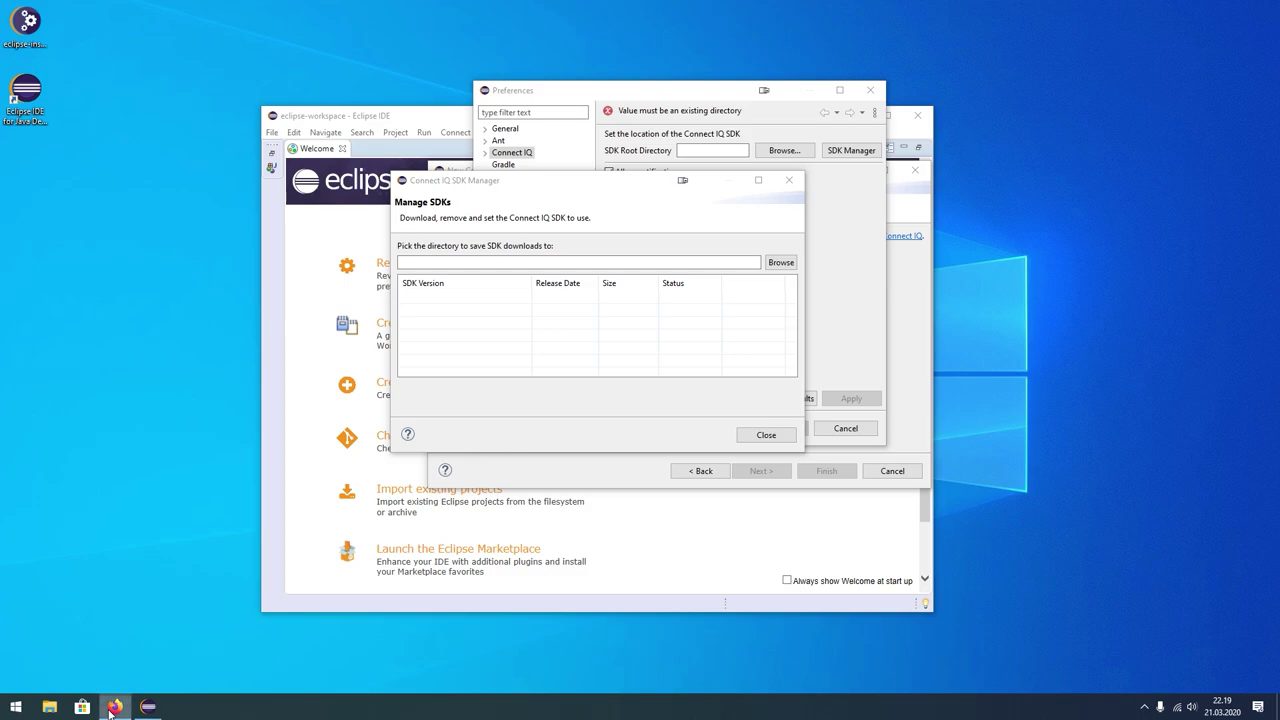
Switch to Firefox and download the Connect IQ 3.1.8 SDK zip for Windows from Garmin's developer page, saving the file
{"action": "left_click", "coordinate": [115, 706]}
{"action": "left_click", "coordinate": [337, 33]}
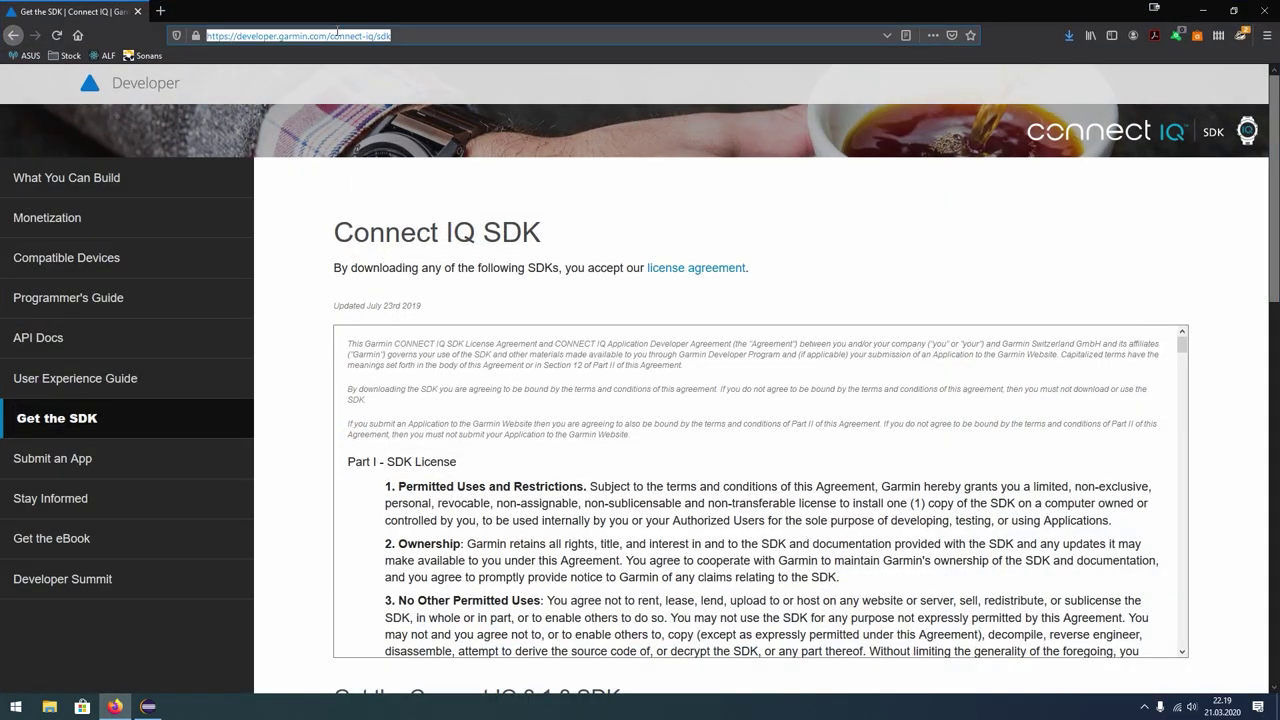
{"action": "left_click", "coordinate": [402, 231]}
{"action": "scroll", "coordinate": [404, 230], "scroll_direction": "down", "scroll_amount": 5}
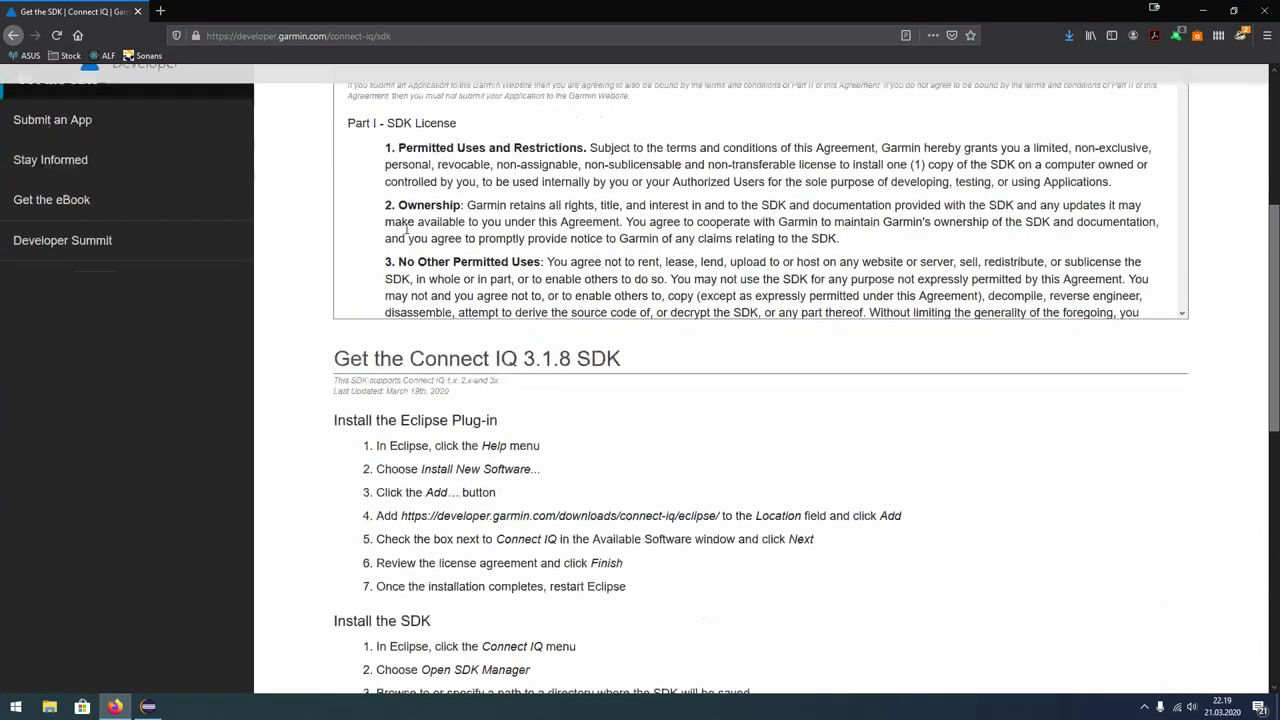
{"action": "scroll", "coordinate": [404, 230], "scroll_direction": "down", "scroll_amount": 6}
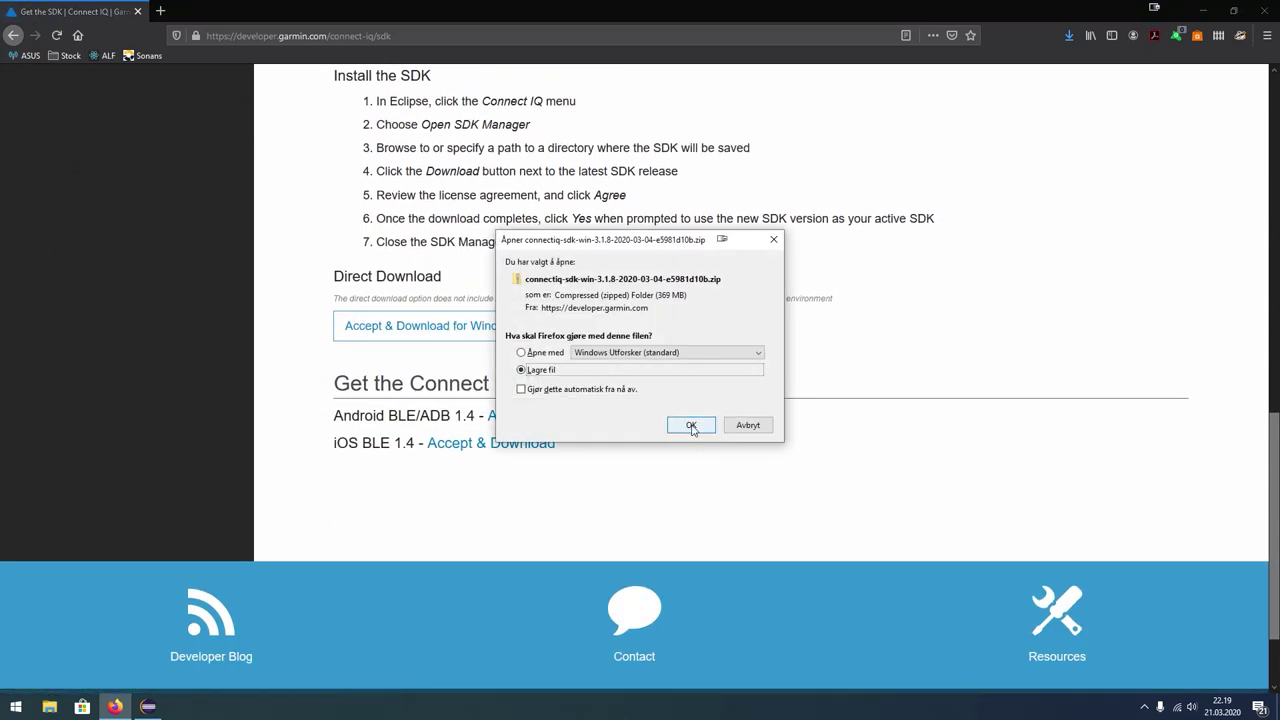
{"action": "left_click", "coordinate": [691, 426]}
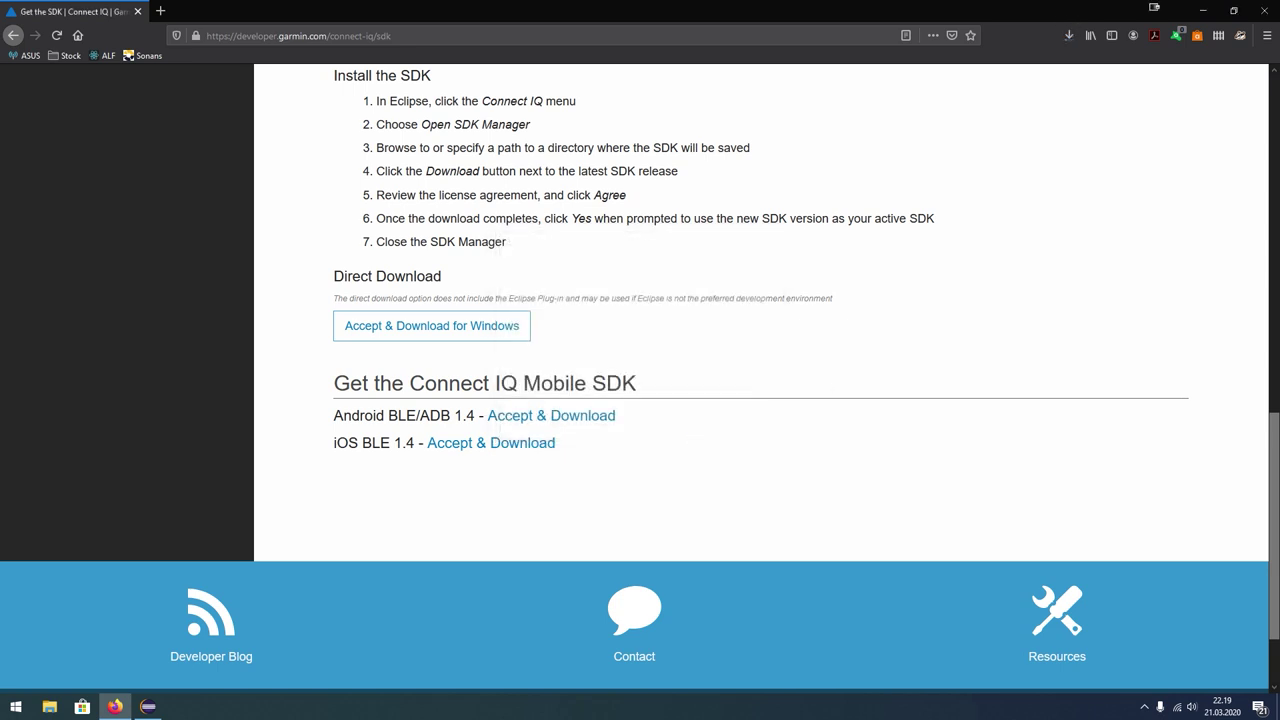
{"action": "left_click", "coordinate": [1203, 10]}
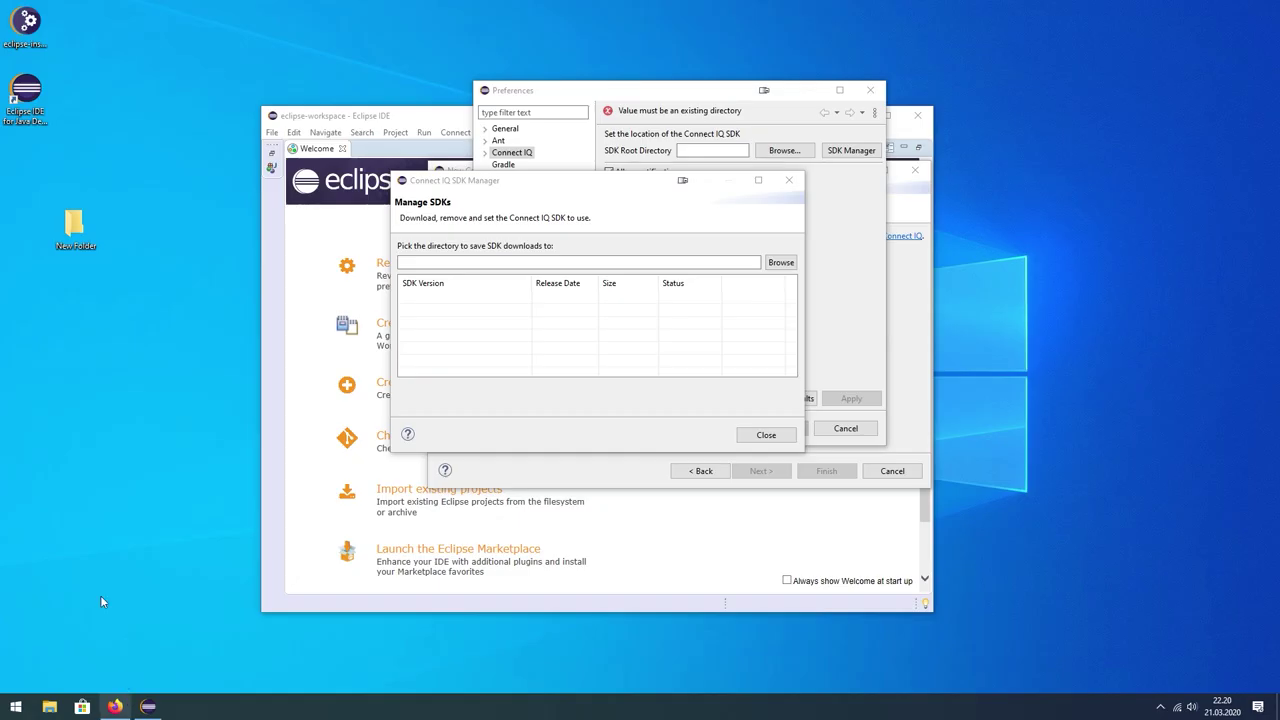
Extract the connectiq-sdk-win-3.1.8 zip inside the desktop's New Folder, keeping the default destination, and close the folder
{"action": "double_click", "coordinate": [75, 228]}
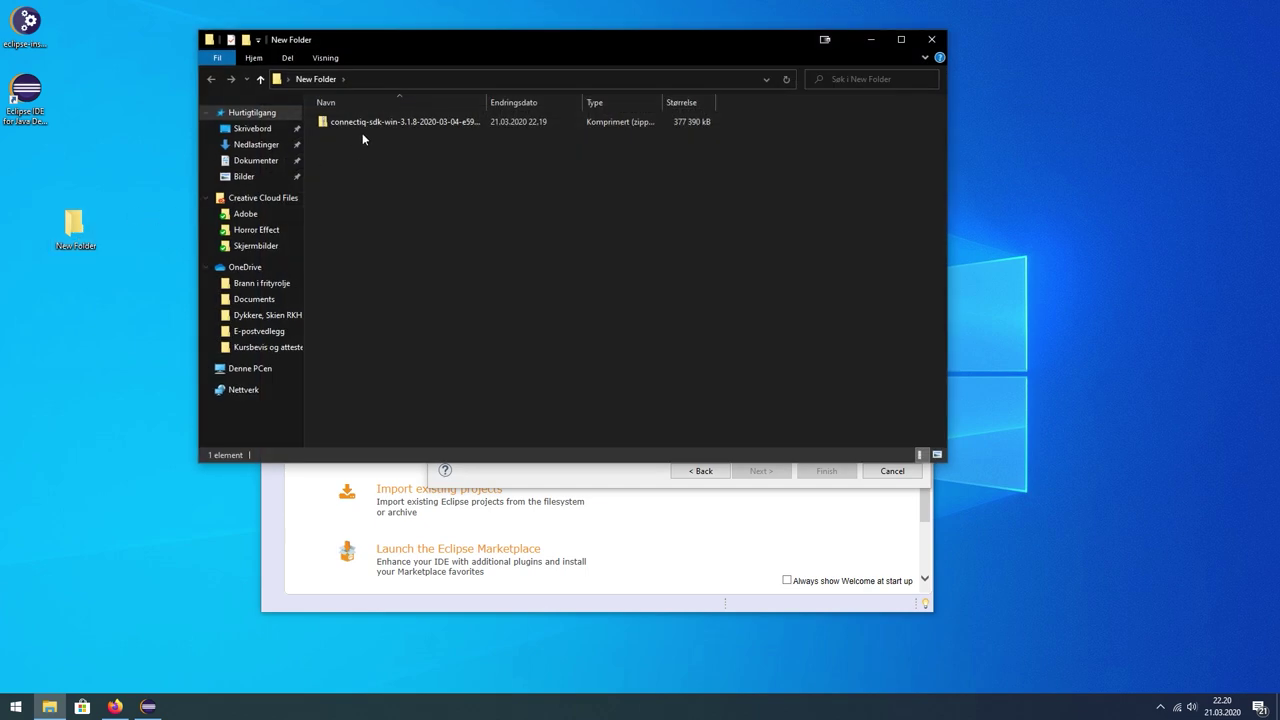
{"action": "right_click", "coordinate": [368, 121]}
{"action": "mouse_move", "coordinate": [455, 180]}
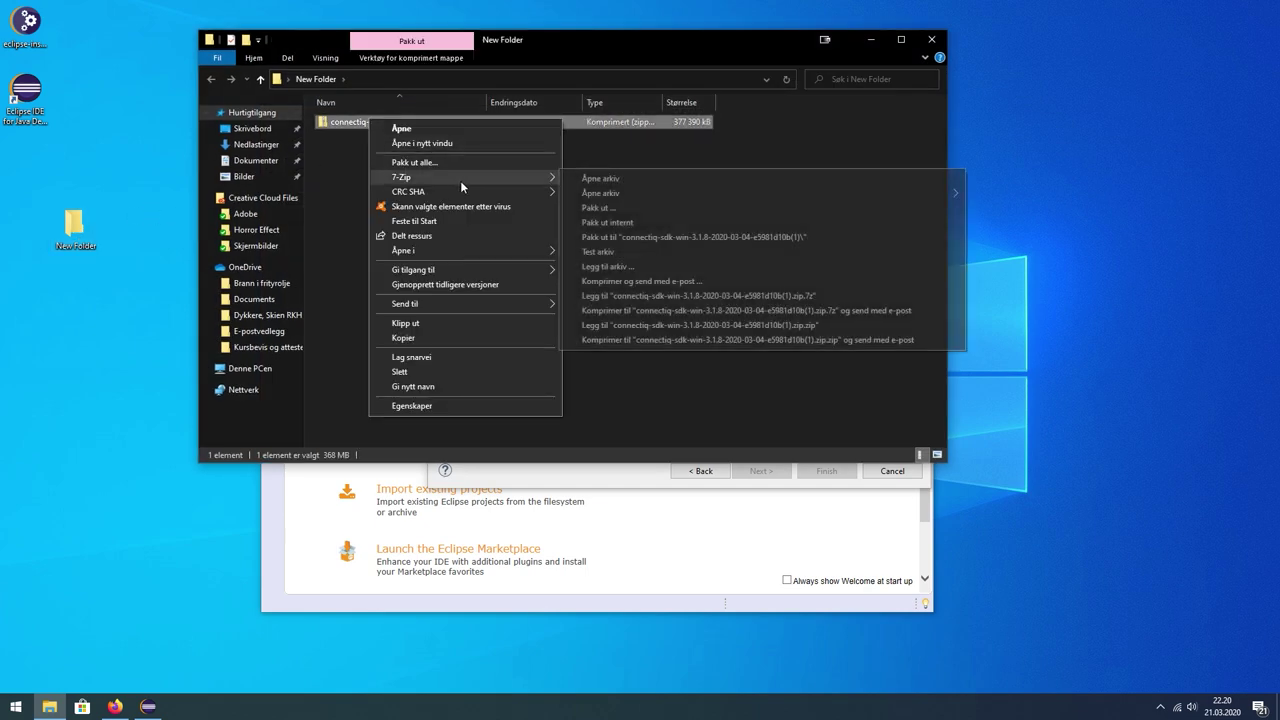
{"action": "left_click", "coordinate": [494, 163]}
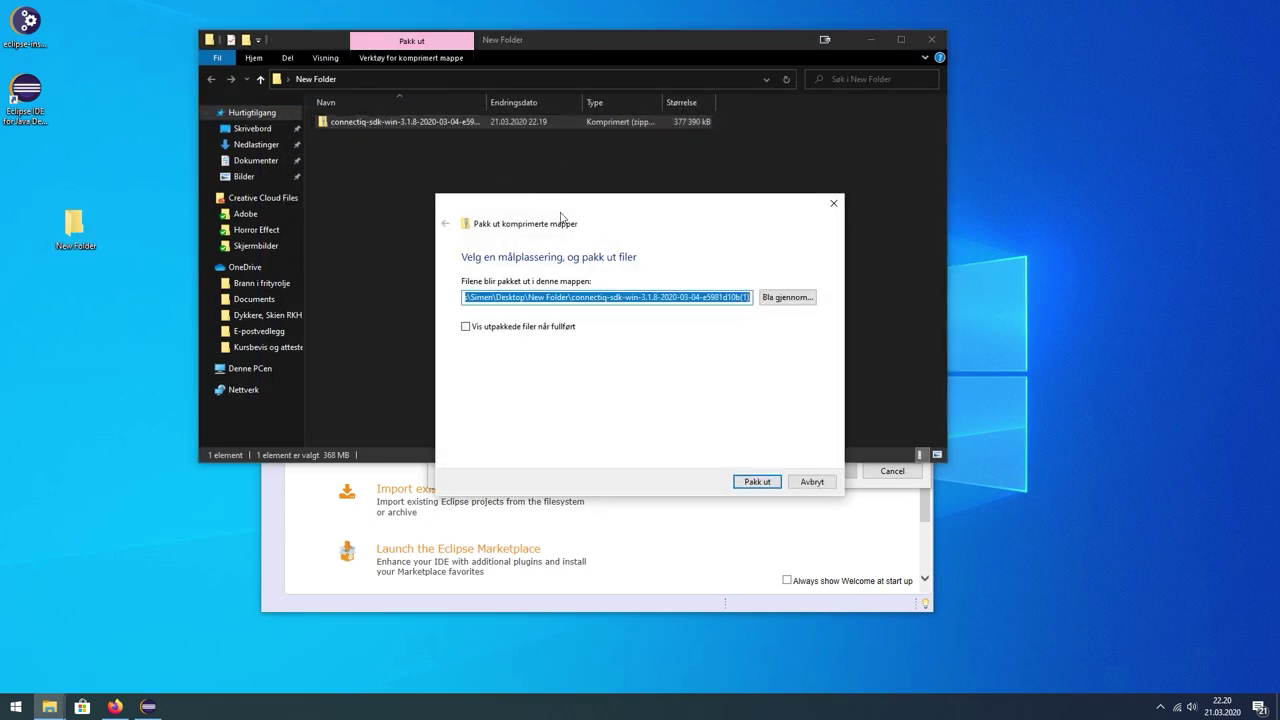
{"action": "left_click", "coordinate": [759, 481]}
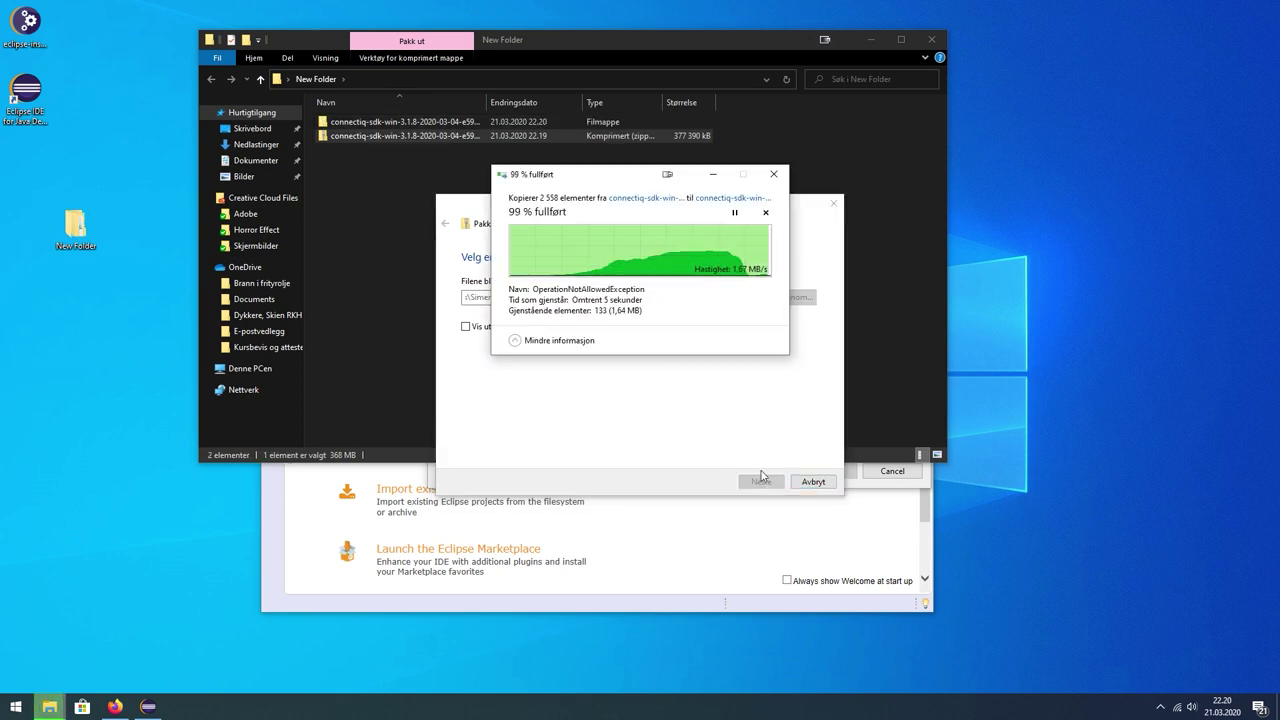
{"action": "left_click", "coordinate": [556, 331]}
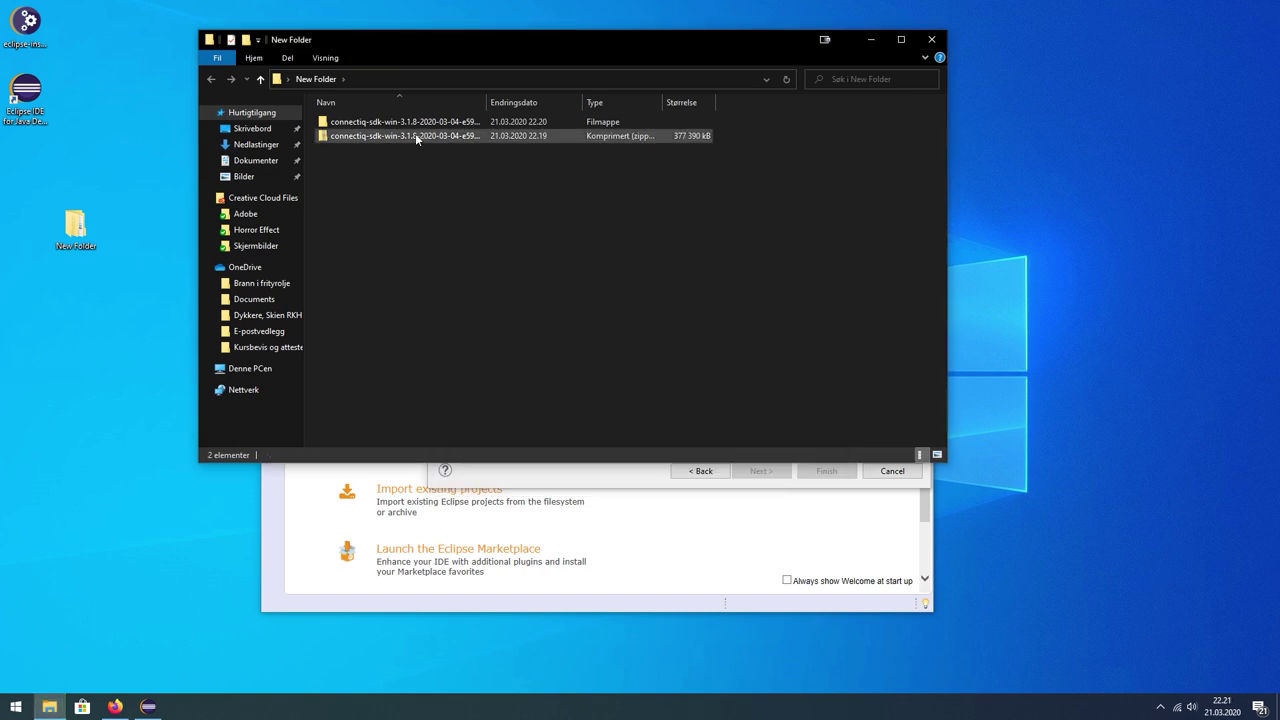
{"action": "left_click", "coordinate": [940, 33]}
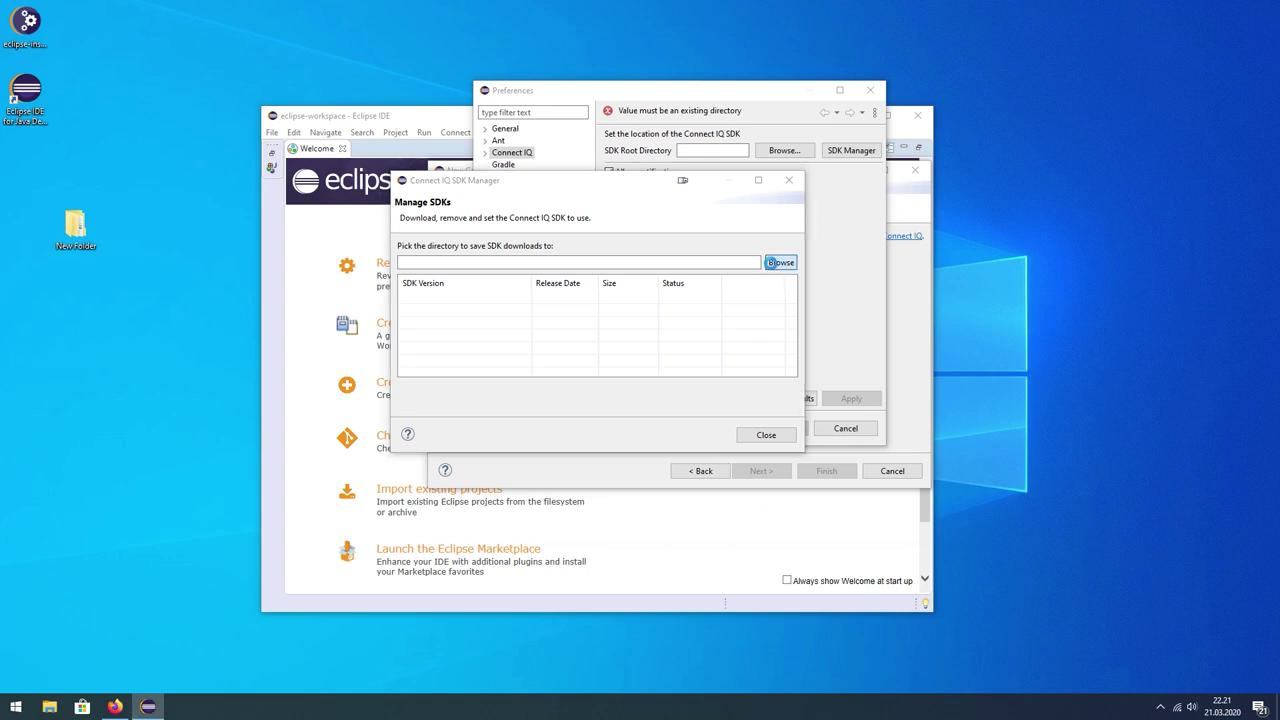
Set the SDK Manager's download directory to the extracted connectiq-sdk-win-3.1.8 folder in New Folder on the desktop
{"action": "left_click", "coordinate": [781, 262]}
{"action": "left_click", "coordinate": [622, 290]}
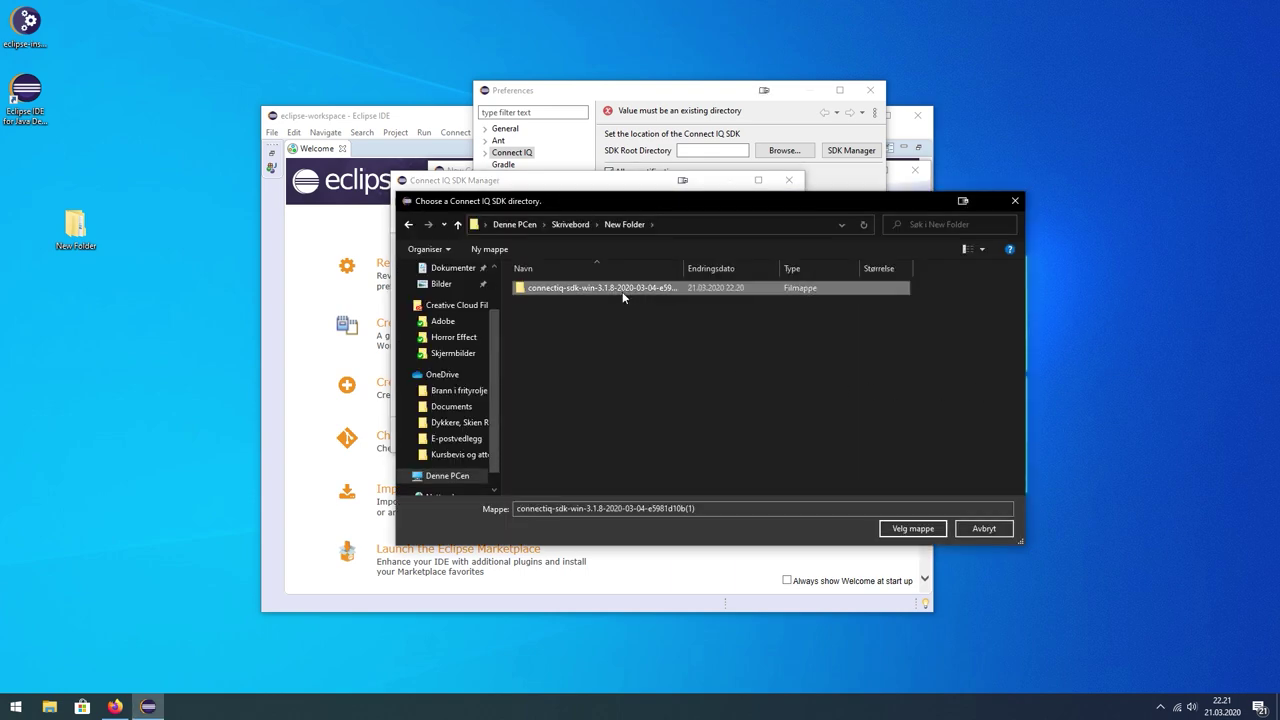
{"action": "left_click", "coordinate": [905, 530]}
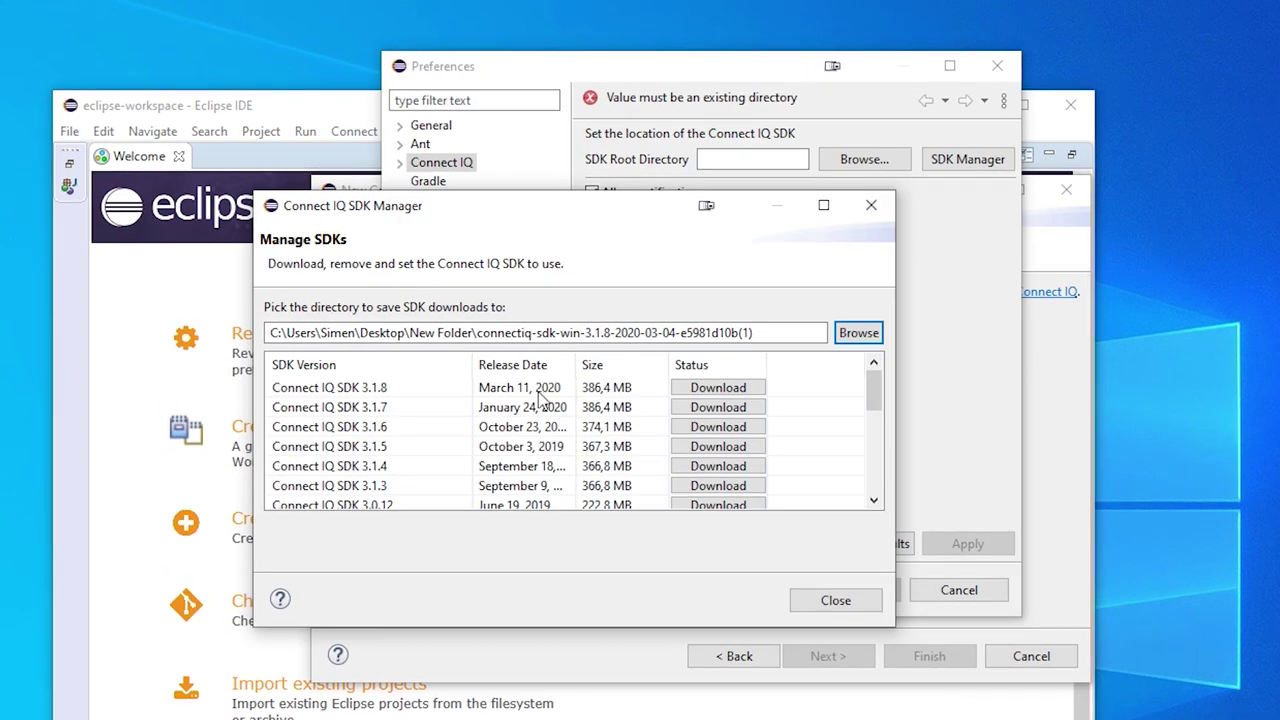
Download Connect IQ SDK 3.1.8, agree to its terms of service, and make it the active SDK
{"action": "left_click", "coordinate": [355, 395]}
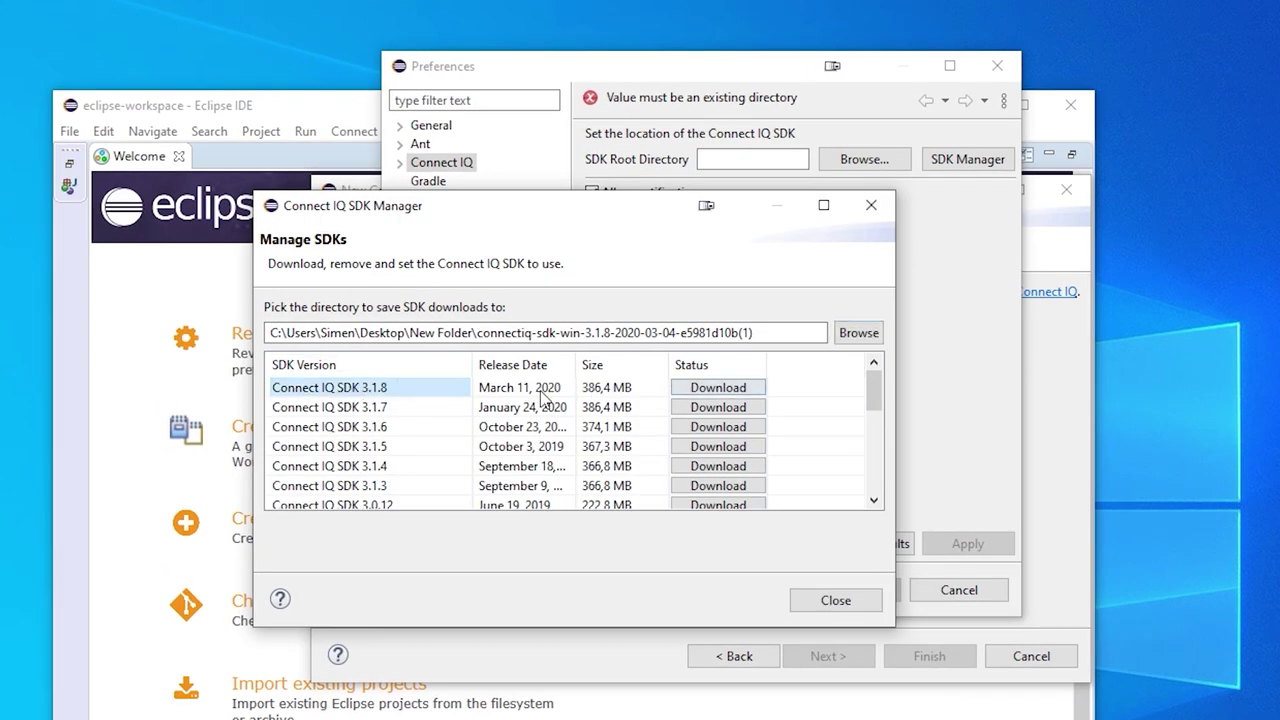
{"action": "left_click", "coordinate": [724, 392]}
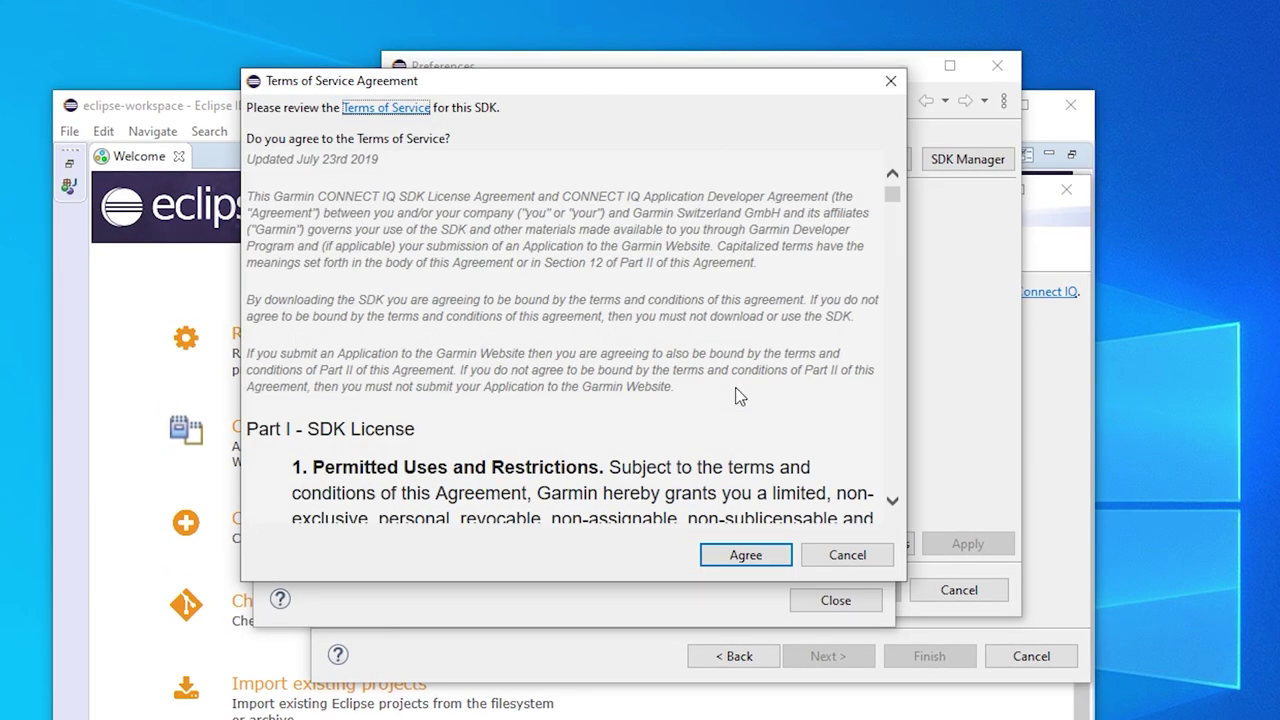
{"action": "left_click", "coordinate": [748, 556]}
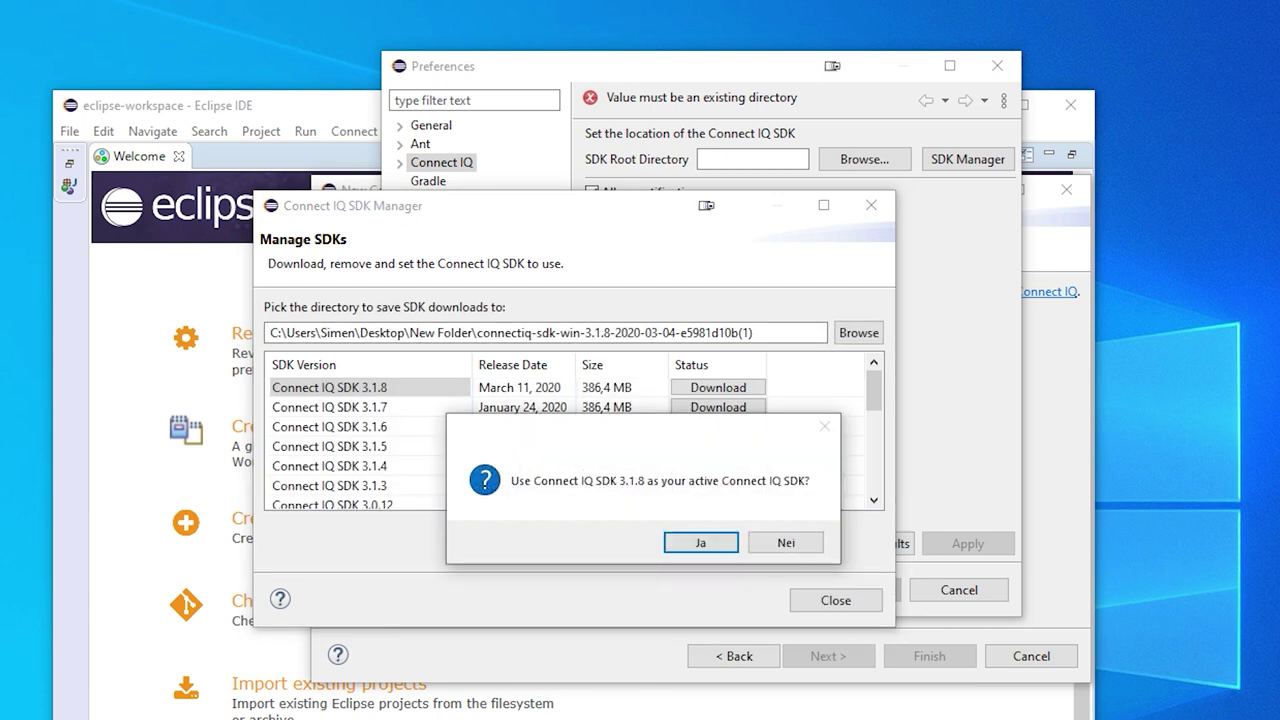
{"action": "left_click", "coordinate": [670, 545]}
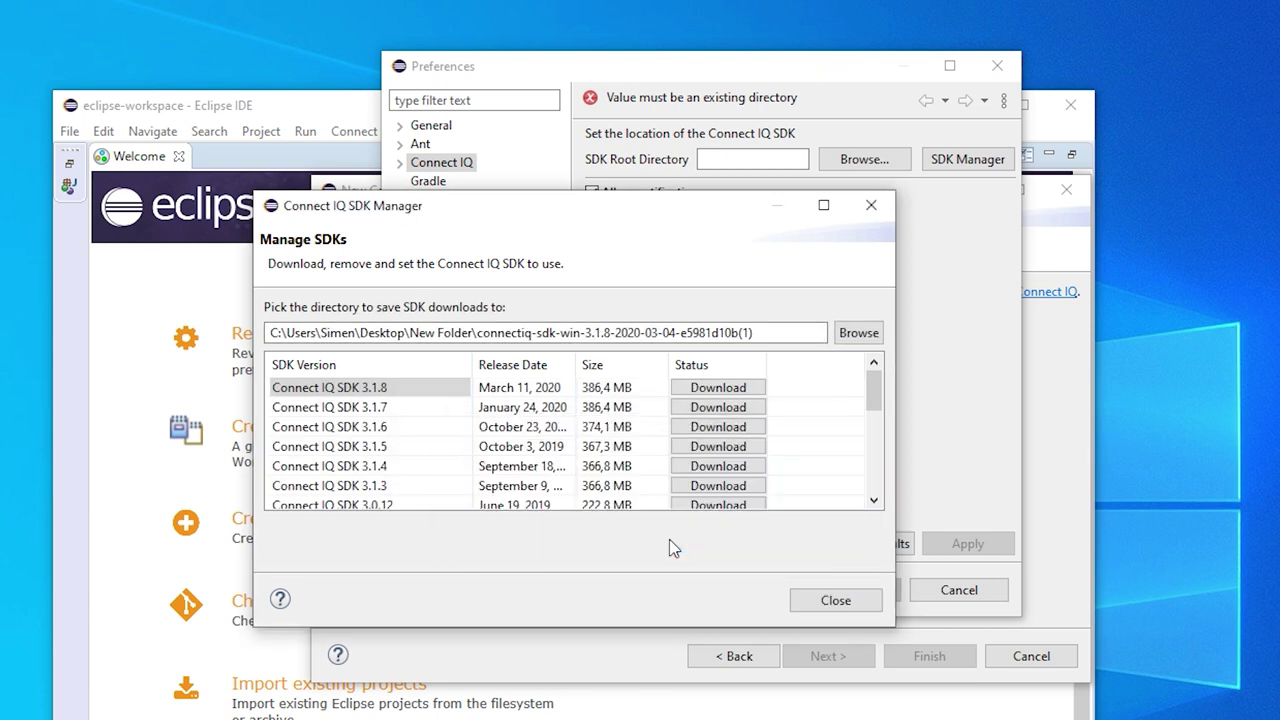
{"action": "left_click", "coordinate": [834, 601]}
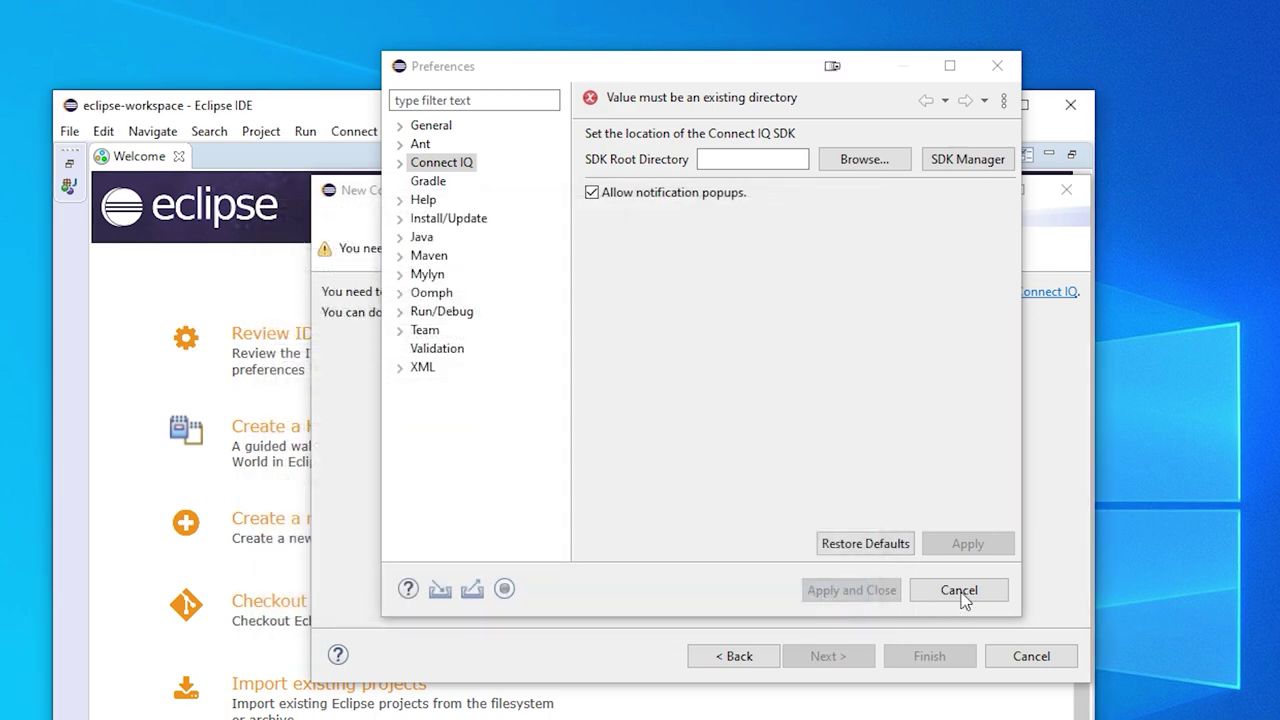
Apply the Connect IQ preferences with the SDK root directory filled in and return to the project wizard
{"action": "left_click", "coordinate": [640, 73]}
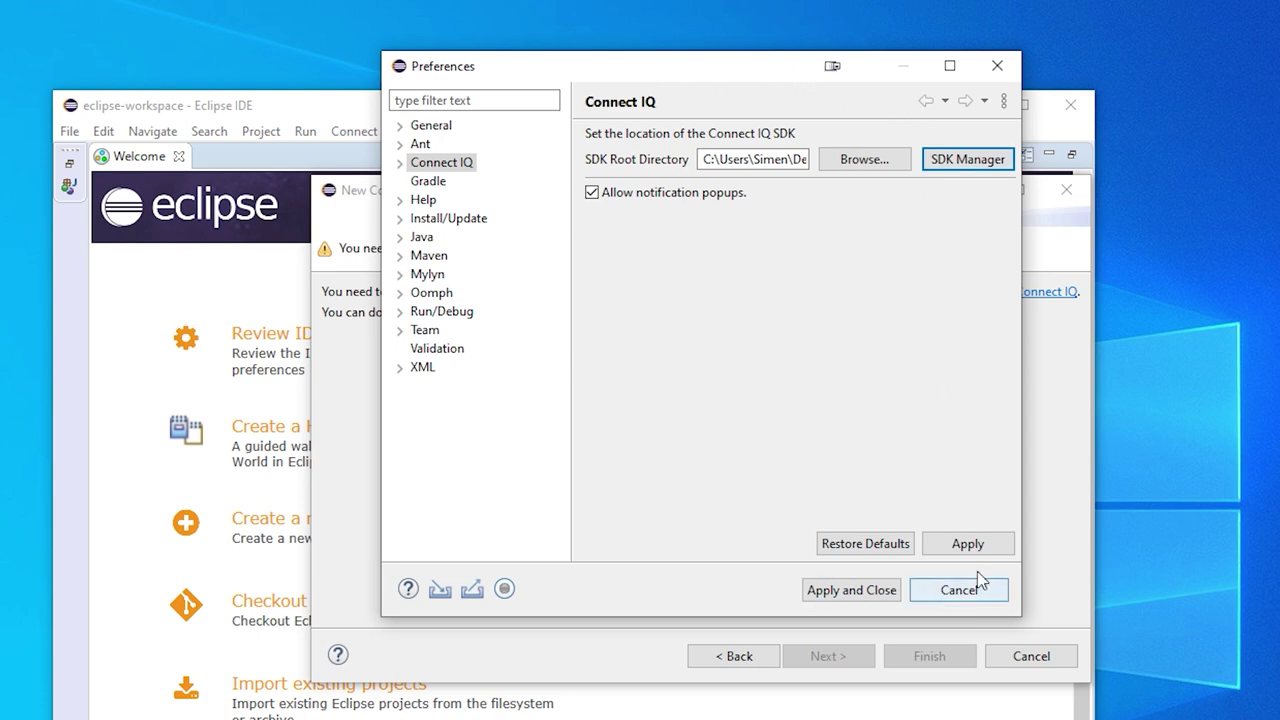
{"action": "left_click", "coordinate": [976, 546]}
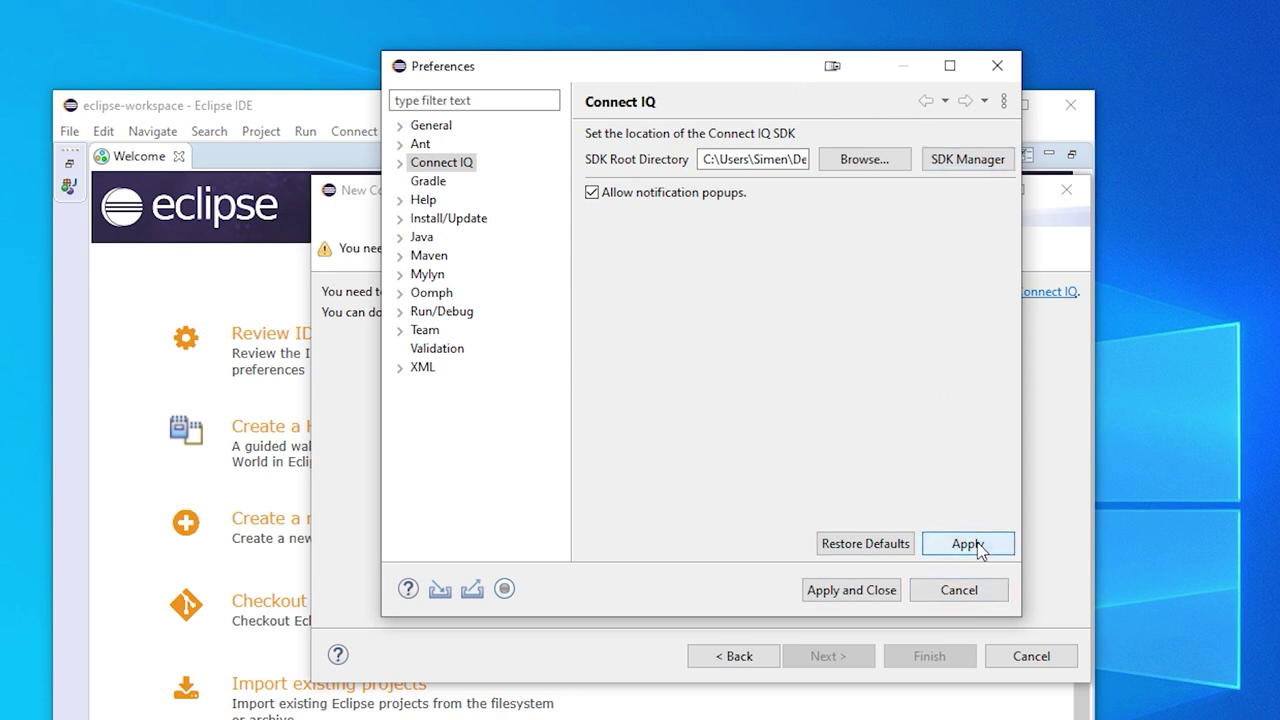
{"action": "left_click", "coordinate": [963, 591]}
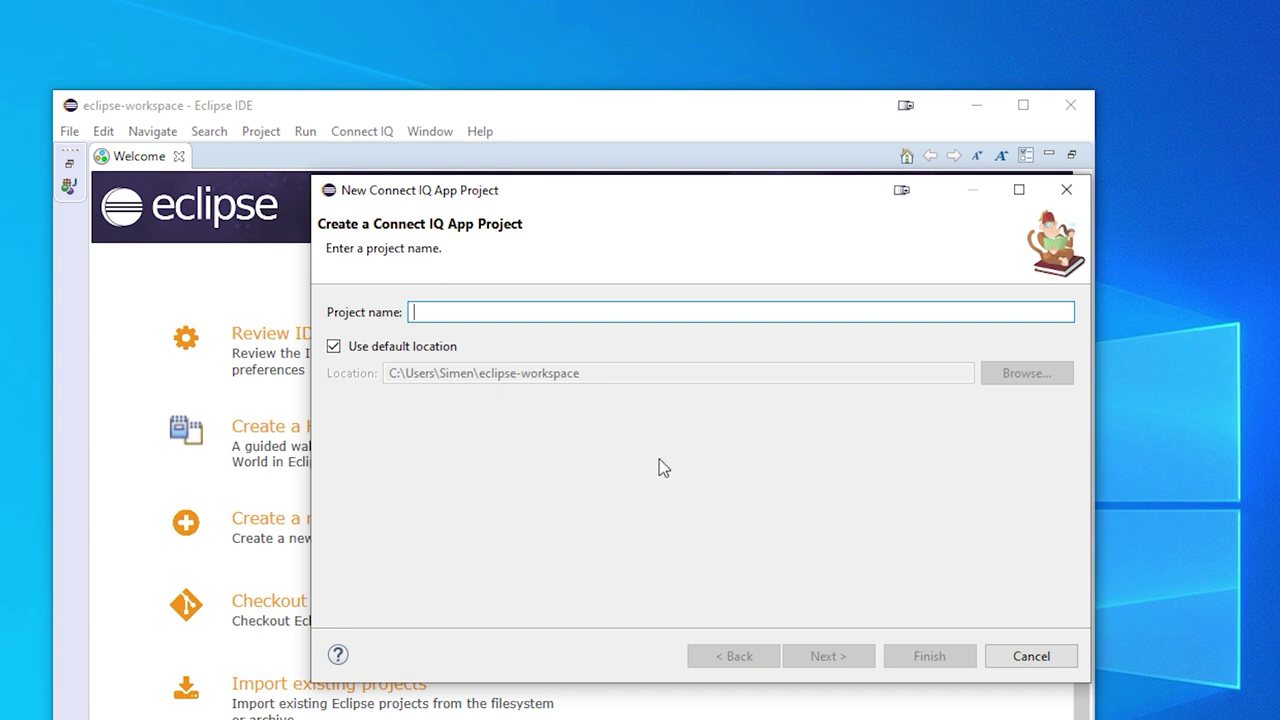
Name the Connect IQ project New Watch Face in the default location and set its project type to Watch Face
{"action": "type", "text": "New Watch Face"}
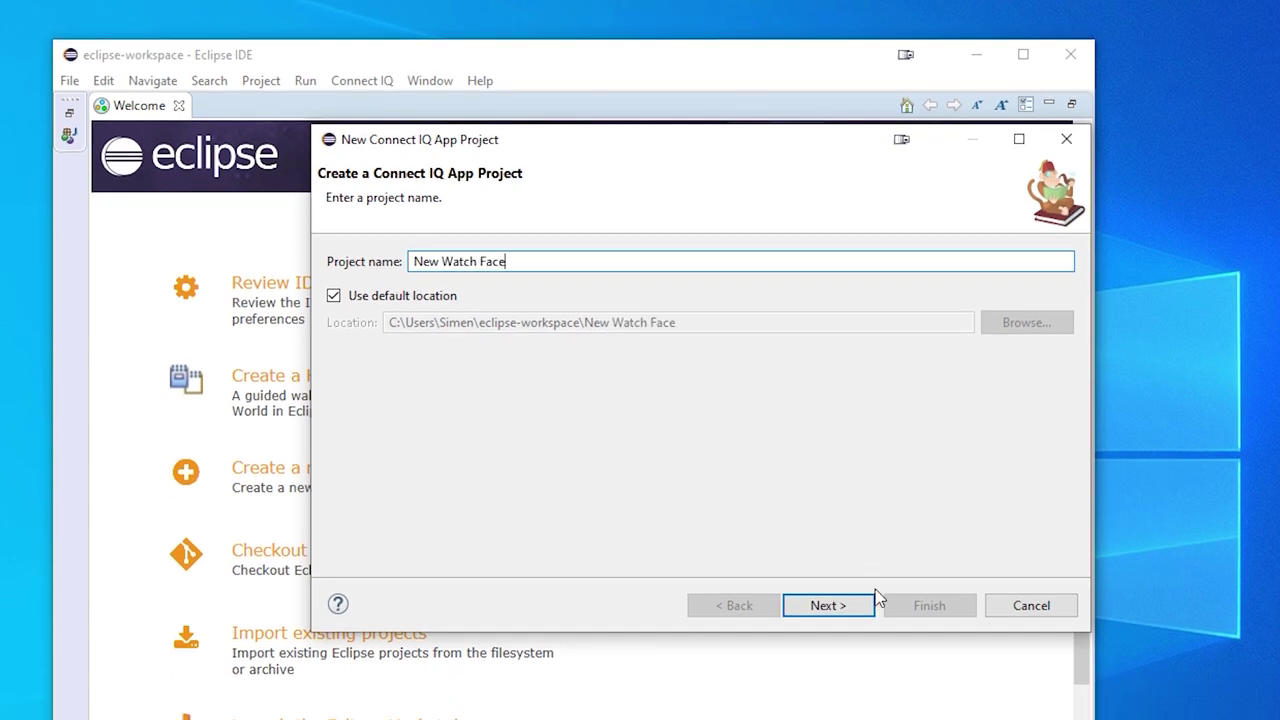
{"action": "left_click", "coordinate": [846, 605]}
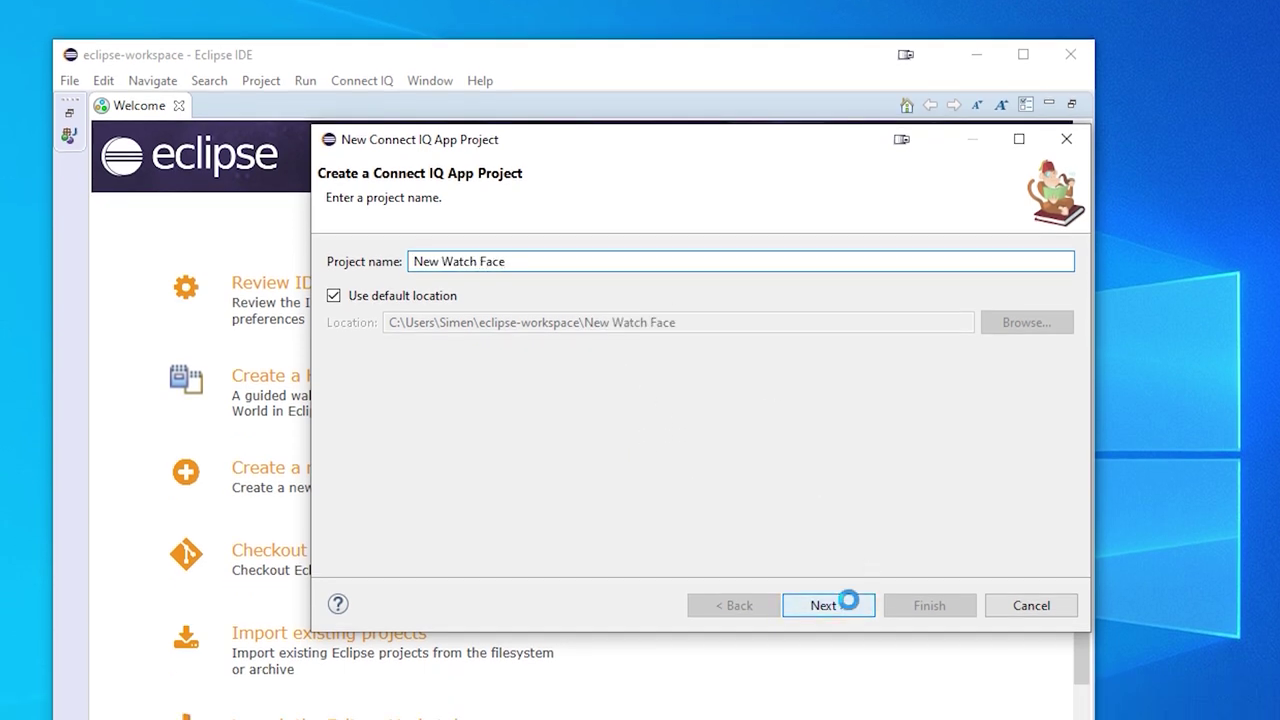
{"action": "left_click", "coordinate": [375, 284]}
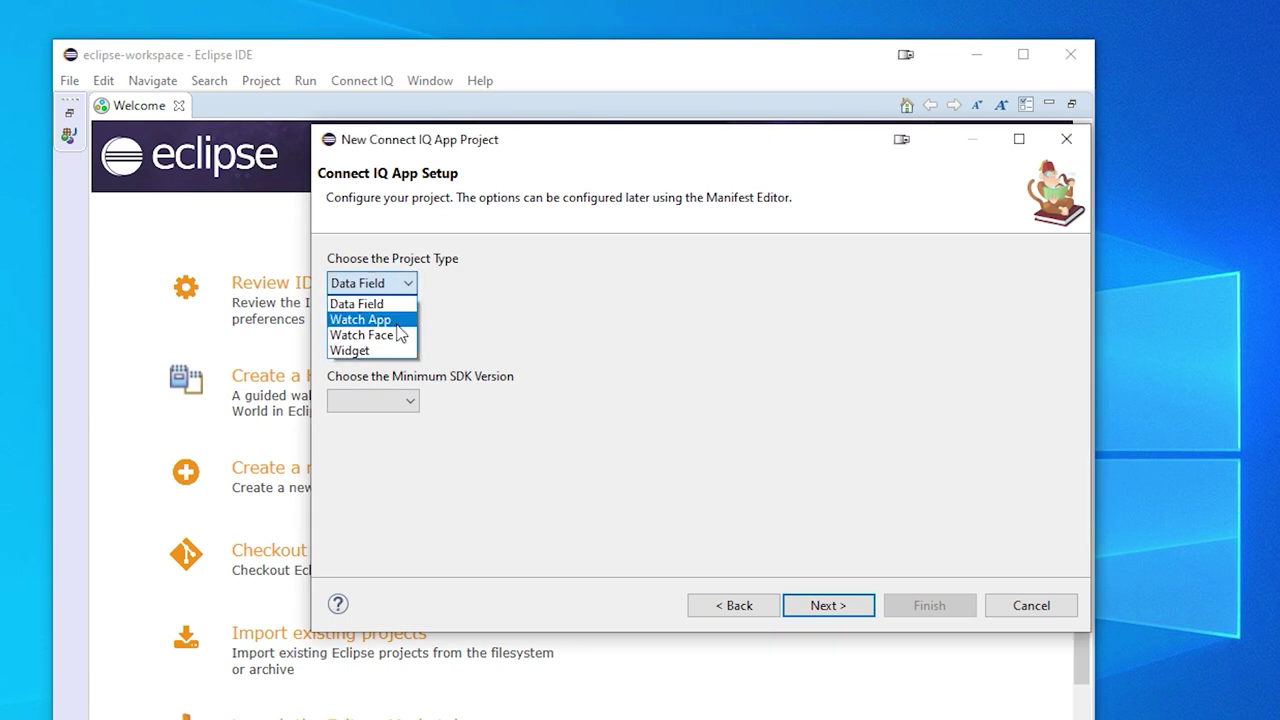
{"action": "left_click", "coordinate": [388, 336]}
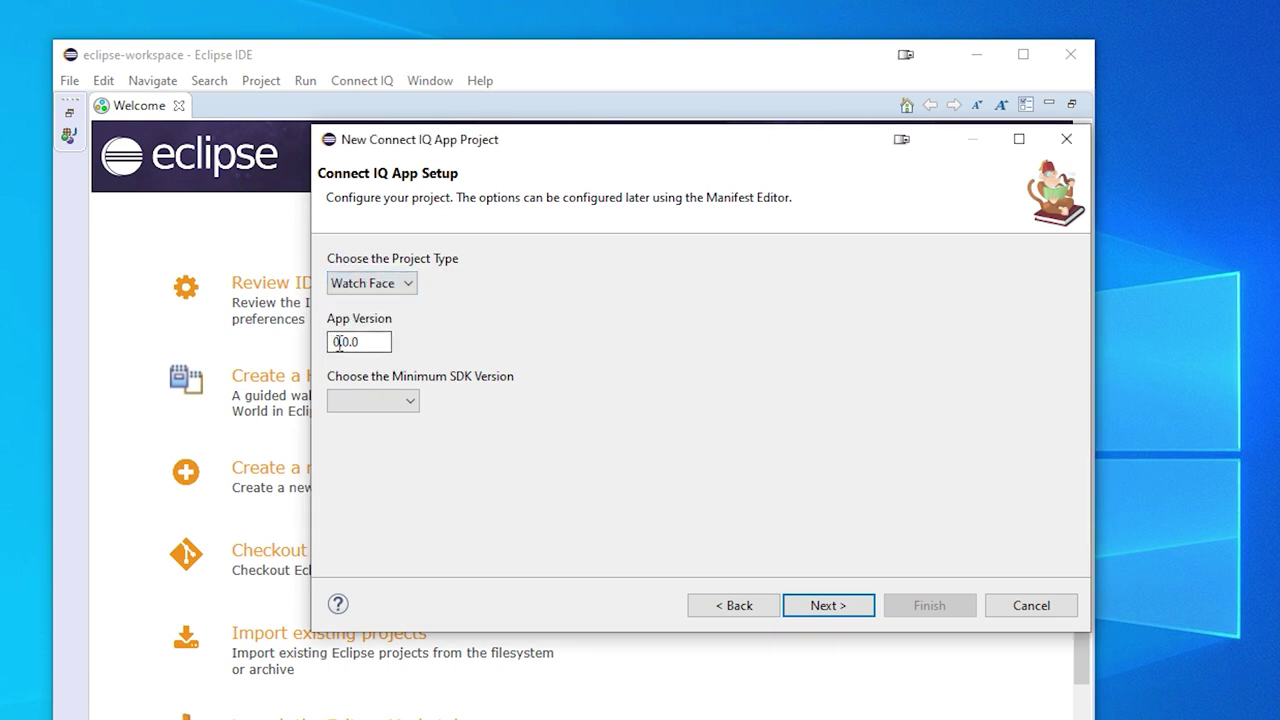
Choose the minimum SDK version and use the Simple project template, continuing to the supported devices
{"action": "left_click", "coordinate": [410, 401]}
{"action": "left_click", "coordinate": [410, 401]}
{"action": "left_click", "coordinate": [824, 603]}
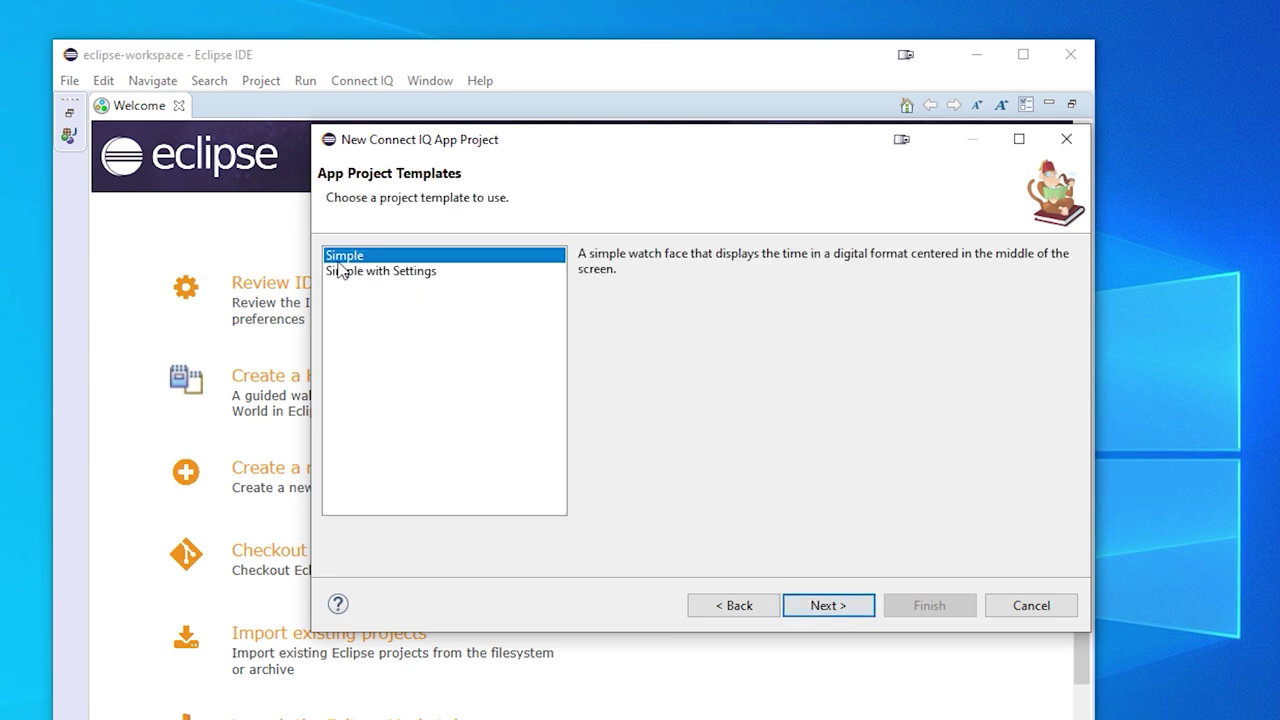
{"action": "left_click", "coordinate": [828, 605]}
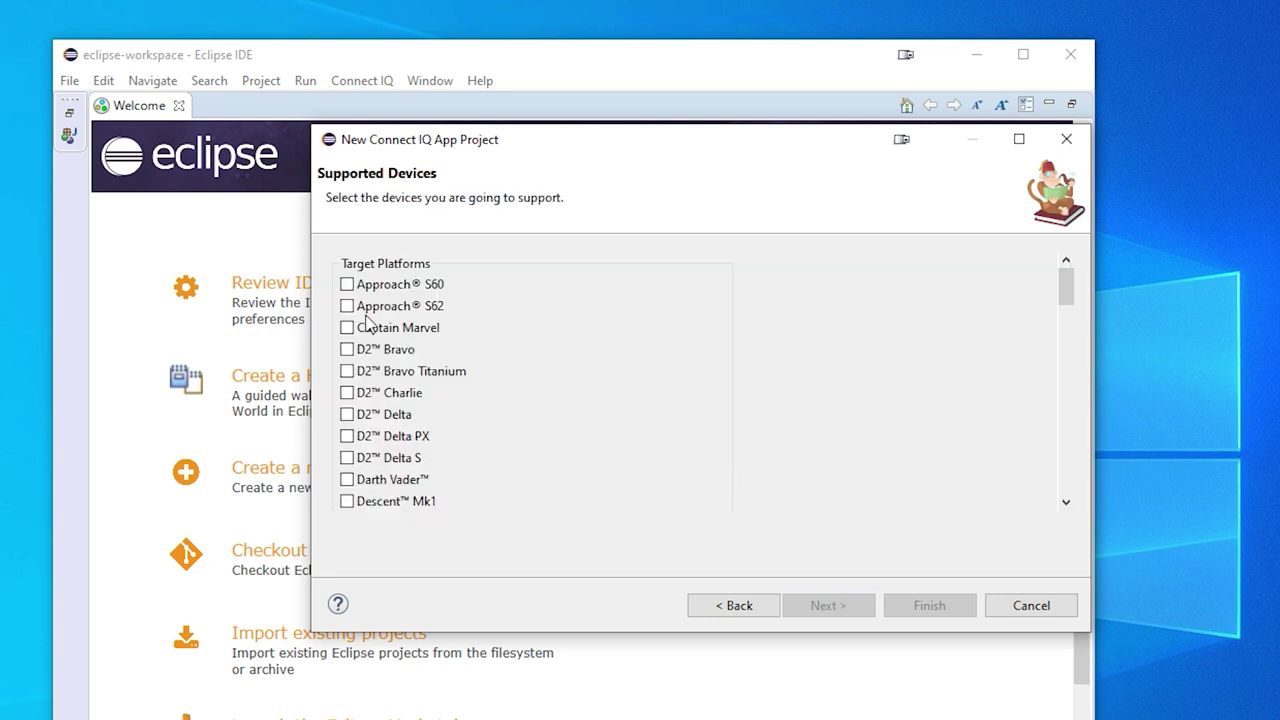
Support the fēnix 6X Pro / 6X Sapphire / 6X Pro Solar / tactix Delta Sapphire, finish the project, and open the Connect IQ perspective
{"action": "scroll", "coordinate": [368, 323], "scroll_direction": "down", "scroll_amount": 5}
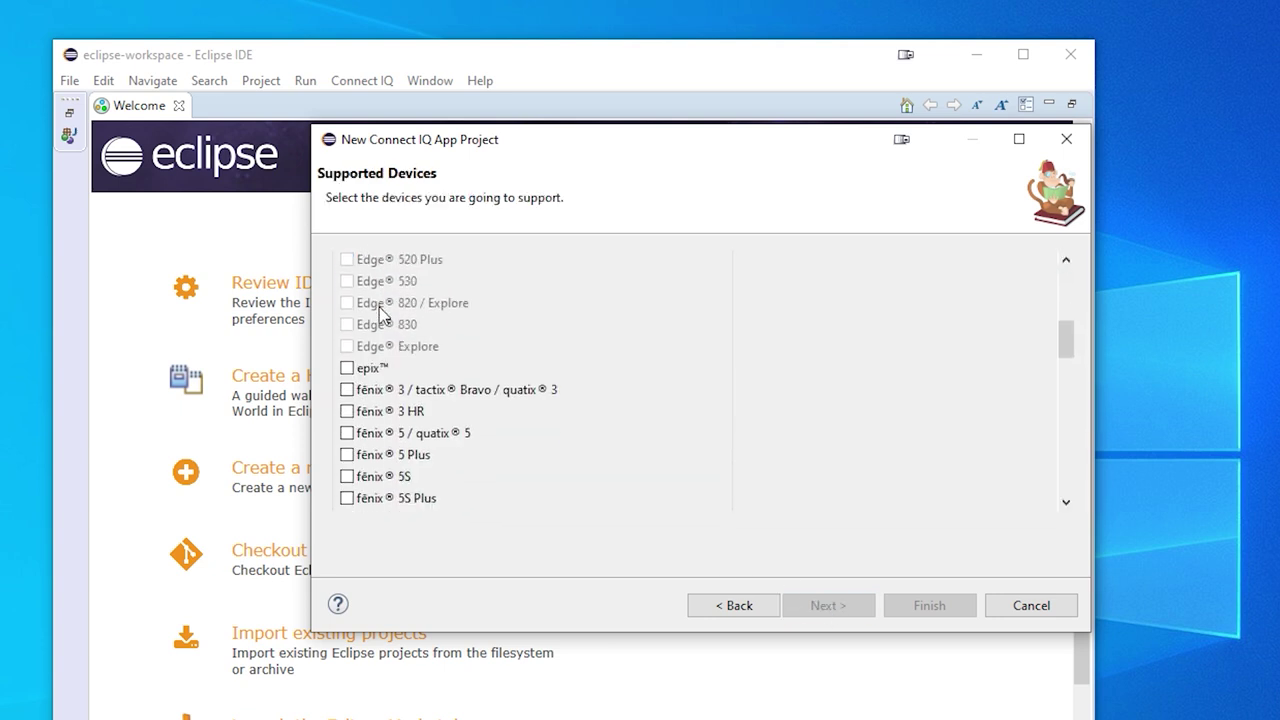
{"action": "scroll", "coordinate": [381, 315], "scroll_direction": "down", "scroll_amount": 1}
{"action": "scroll", "coordinate": [465, 485], "scroll_direction": "down", "scroll_amount": 3}
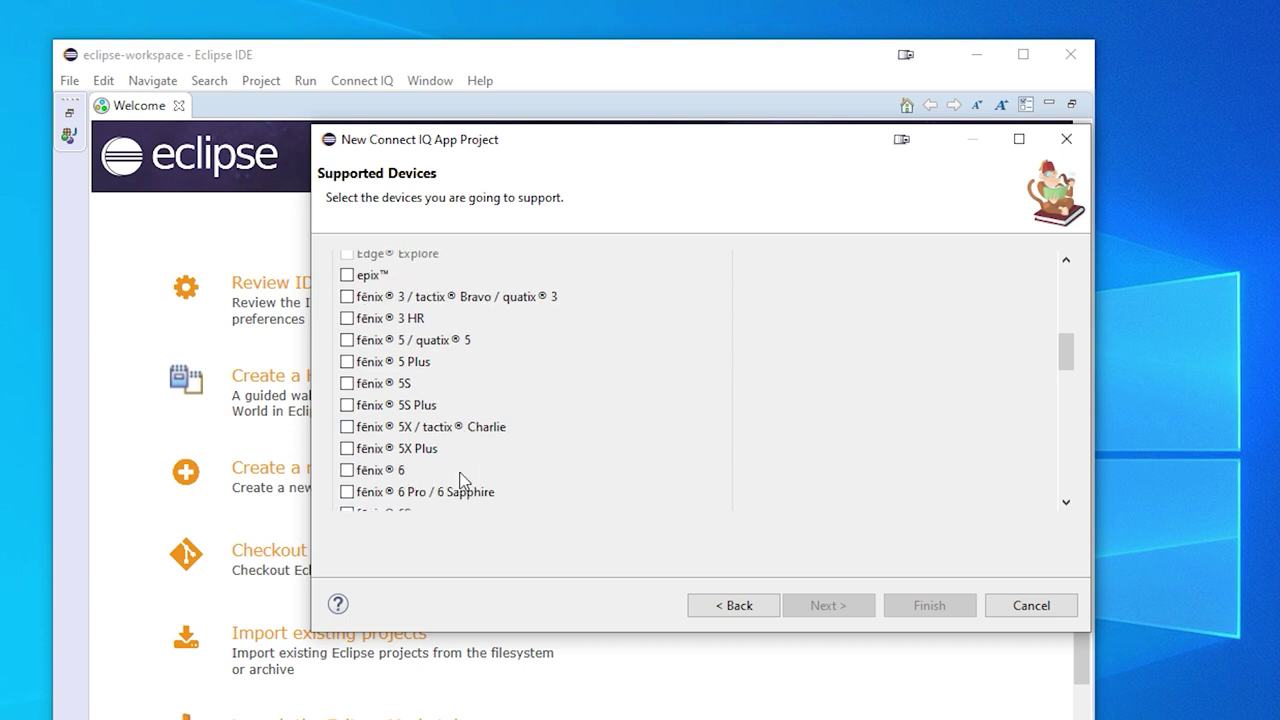
{"action": "scroll", "coordinate": [440, 472], "scroll_direction": "down", "scroll_amount": 2}
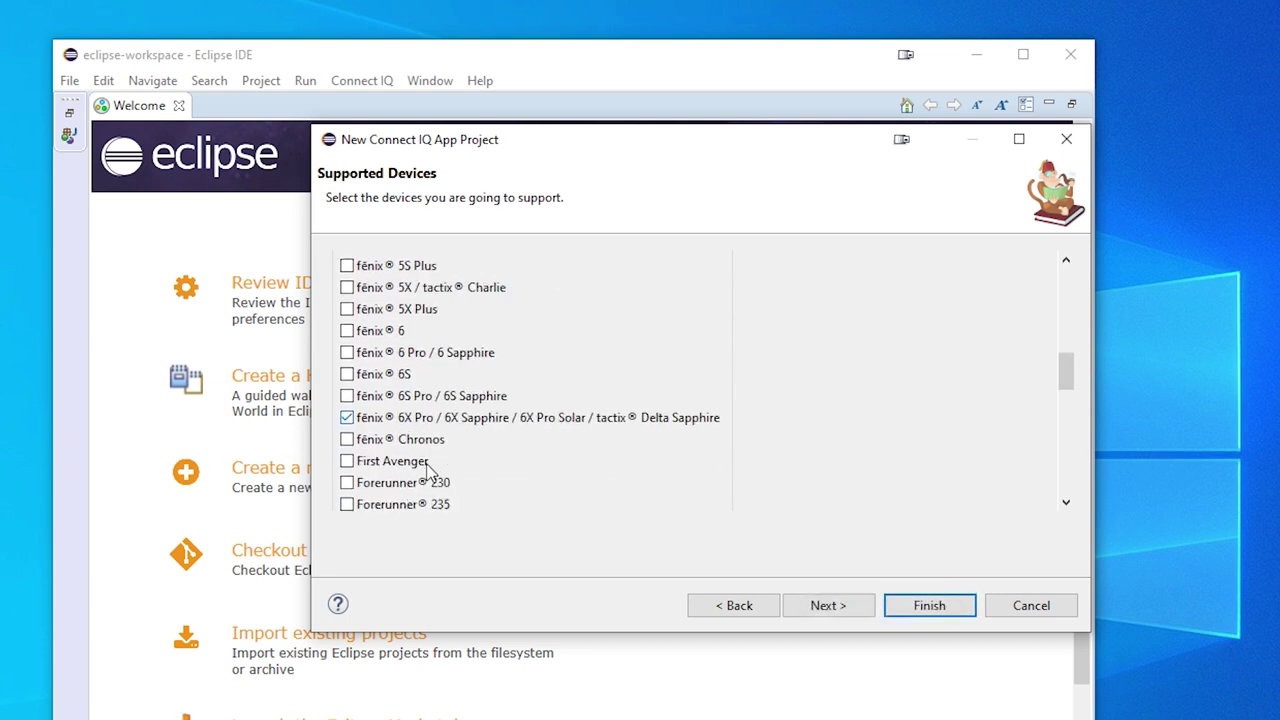
{"action": "left_click", "coordinate": [938, 608]}
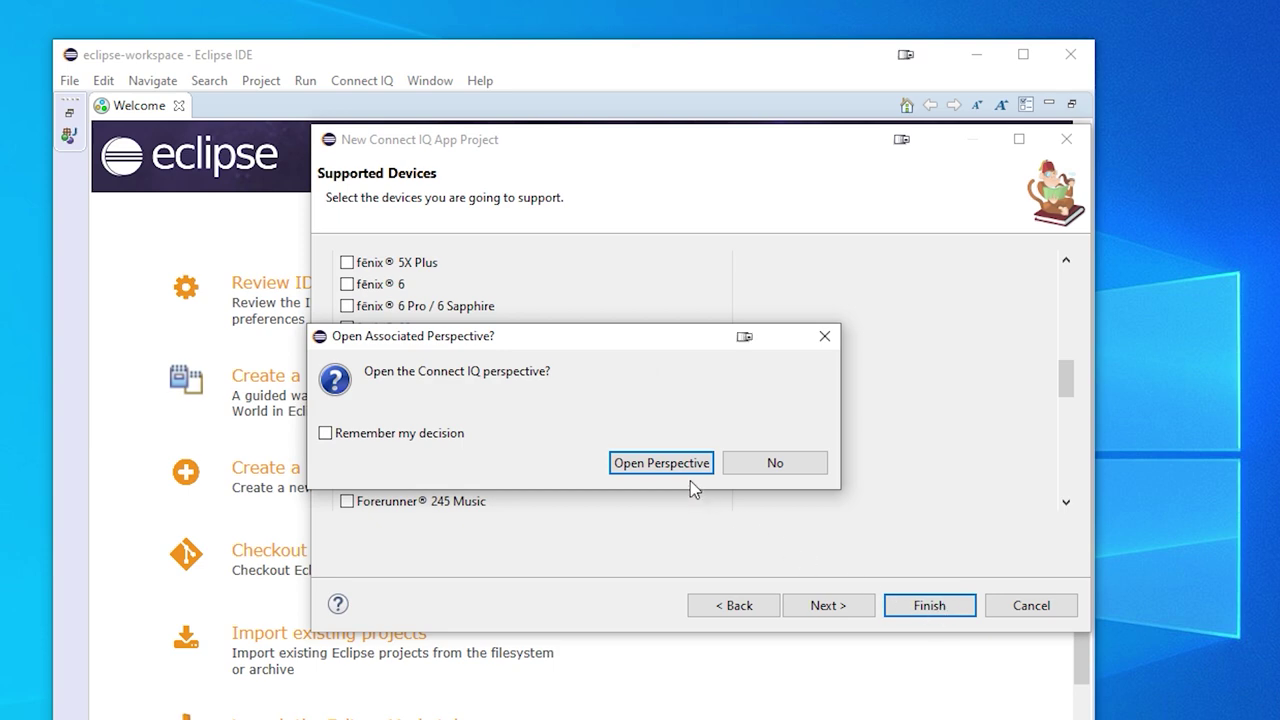
{"action": "left_click", "coordinate": [660, 463]}
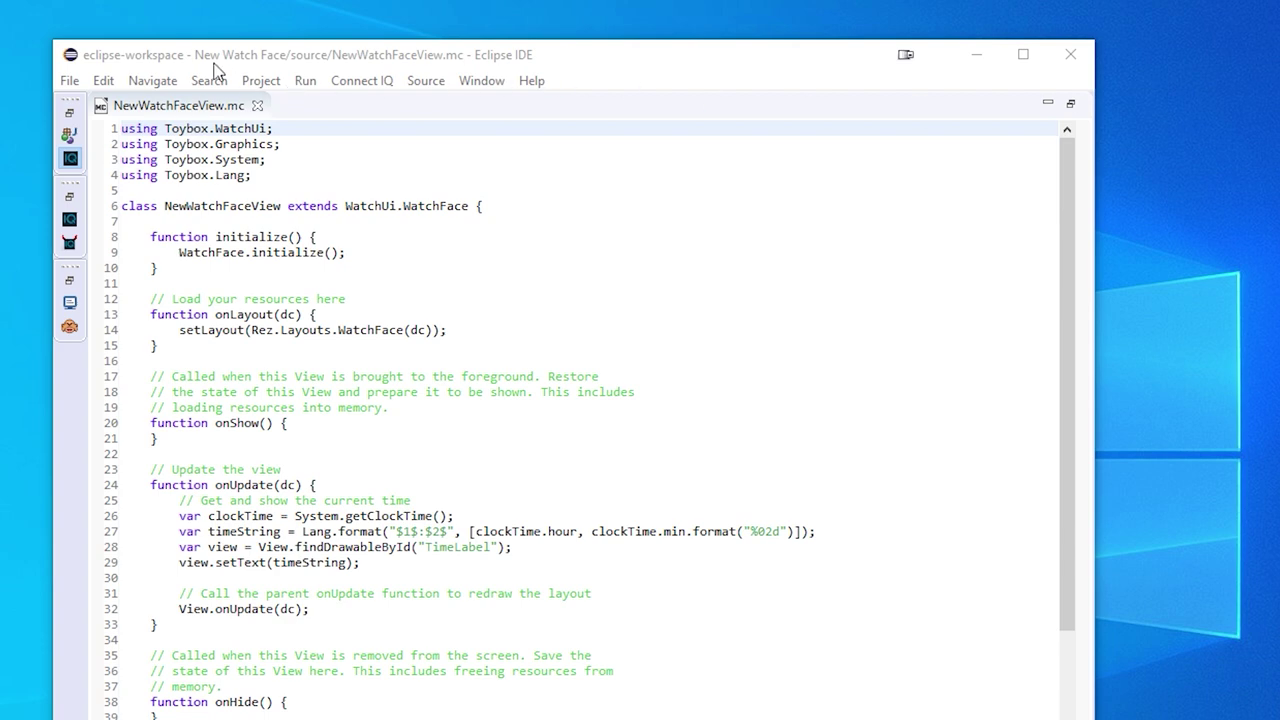
Open the run configurations and add a new Connect IQ App configuration for the New Watch Face project
{"action": "left_click", "coordinate": [306, 81]}
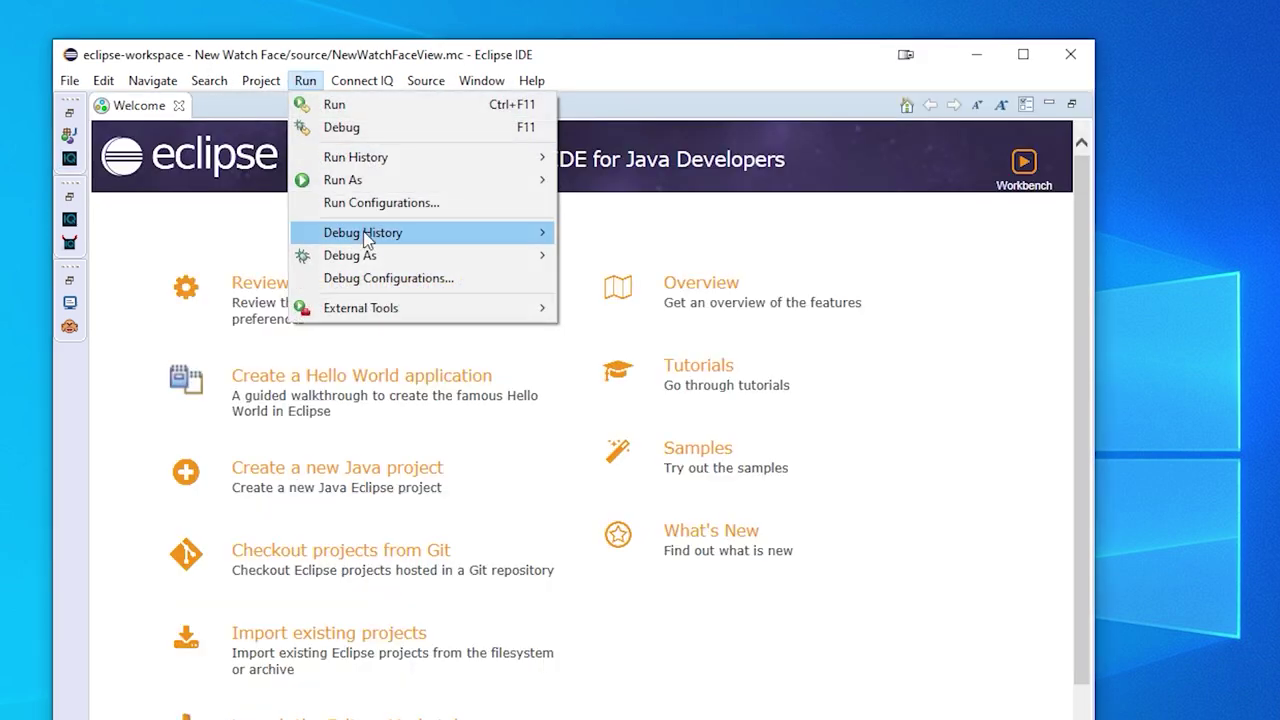
{"action": "left_click", "coordinate": [385, 203]}
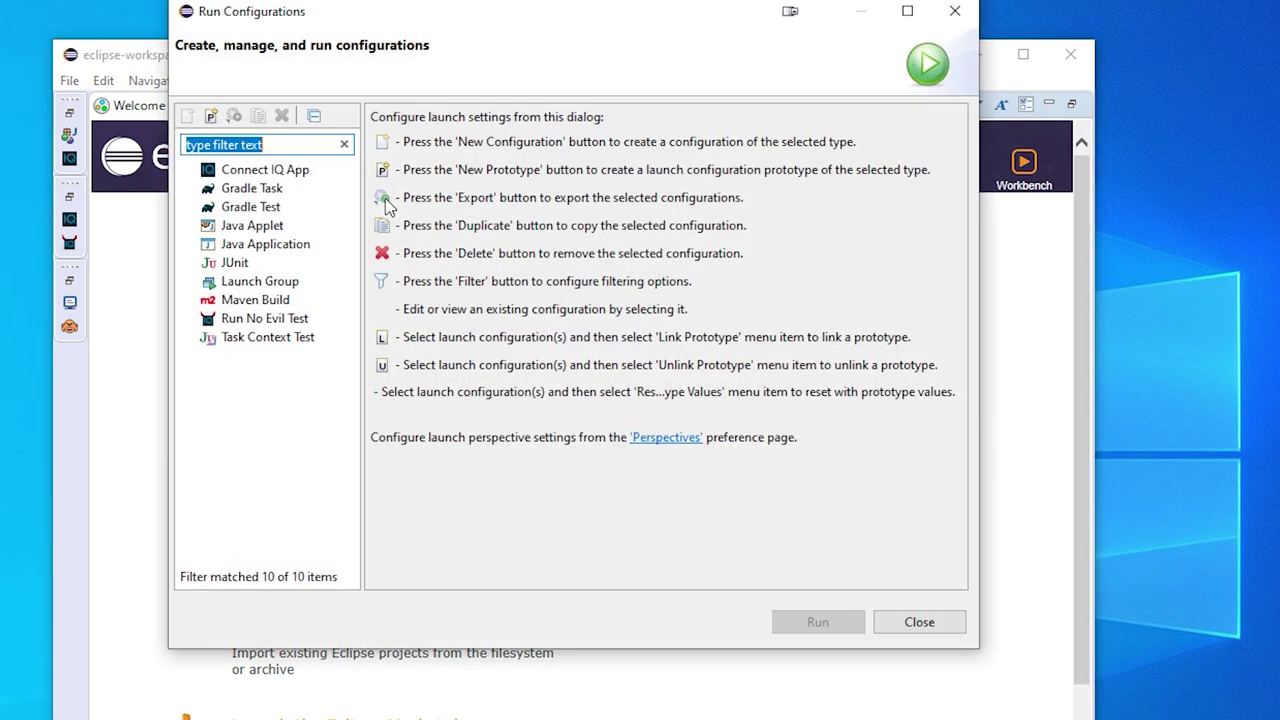
{"action": "left_click", "coordinate": [259, 176]}
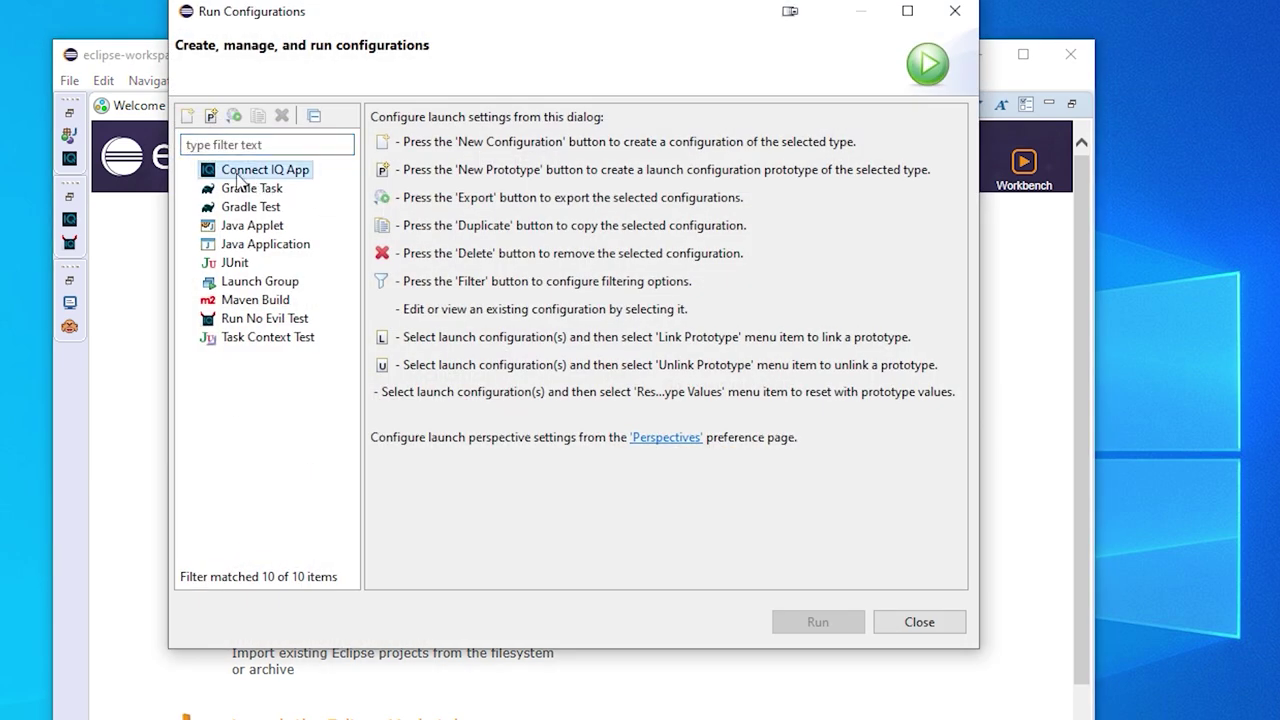
{"action": "double_click", "coordinate": [240, 174]}
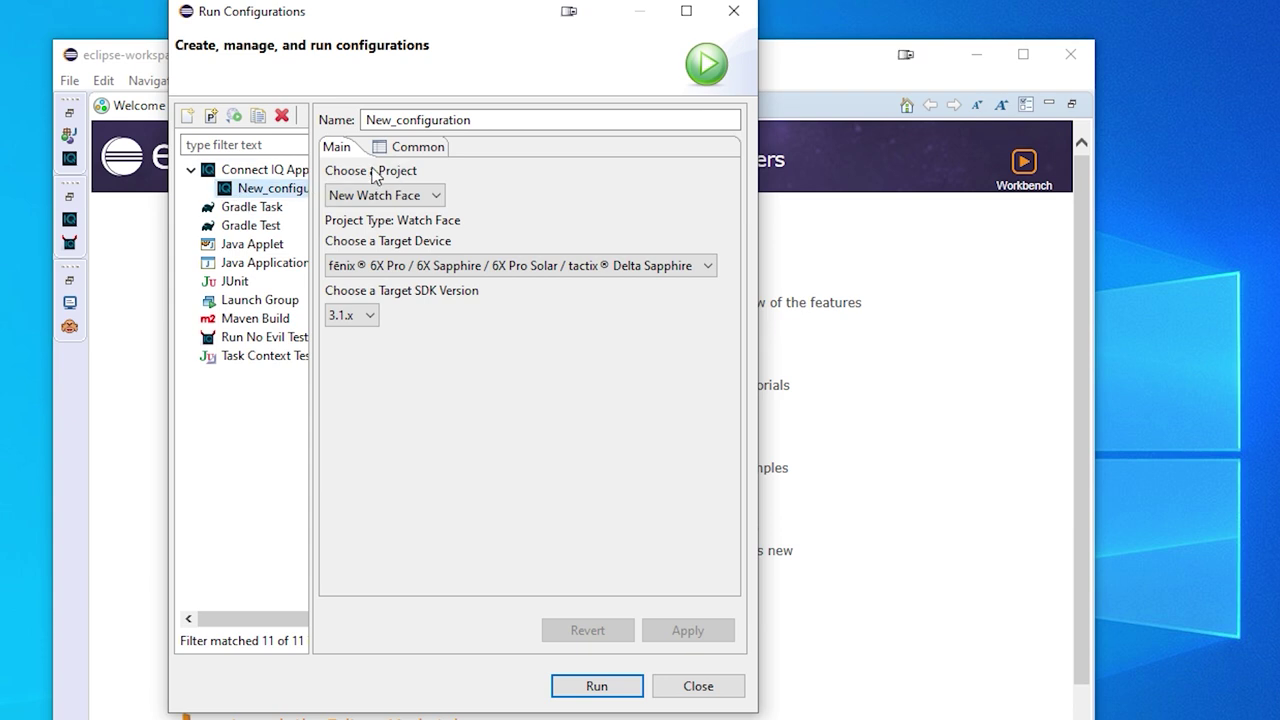
Add another Connect IQ App run configuration, name it Tactix Delta, apply it and leave the dialog
{"action": "left_click", "coordinate": [187, 116]}
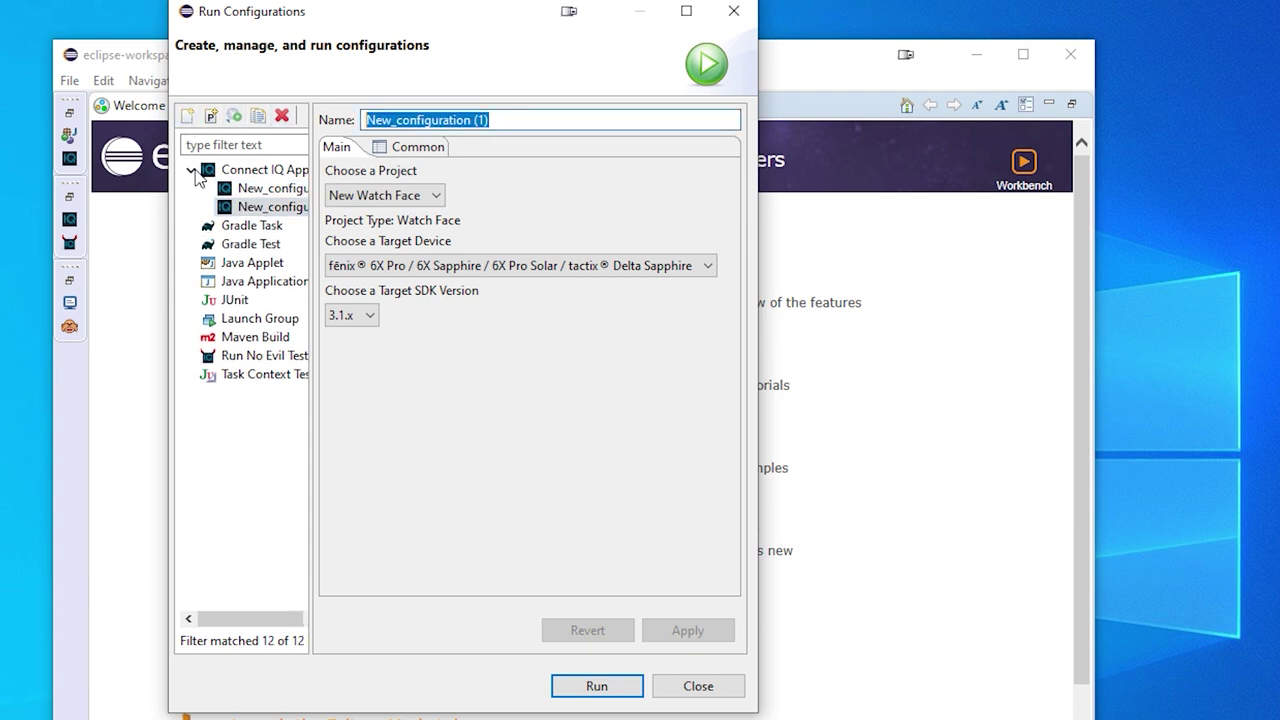
{"action": "type", "text": "Tactix Delta"}
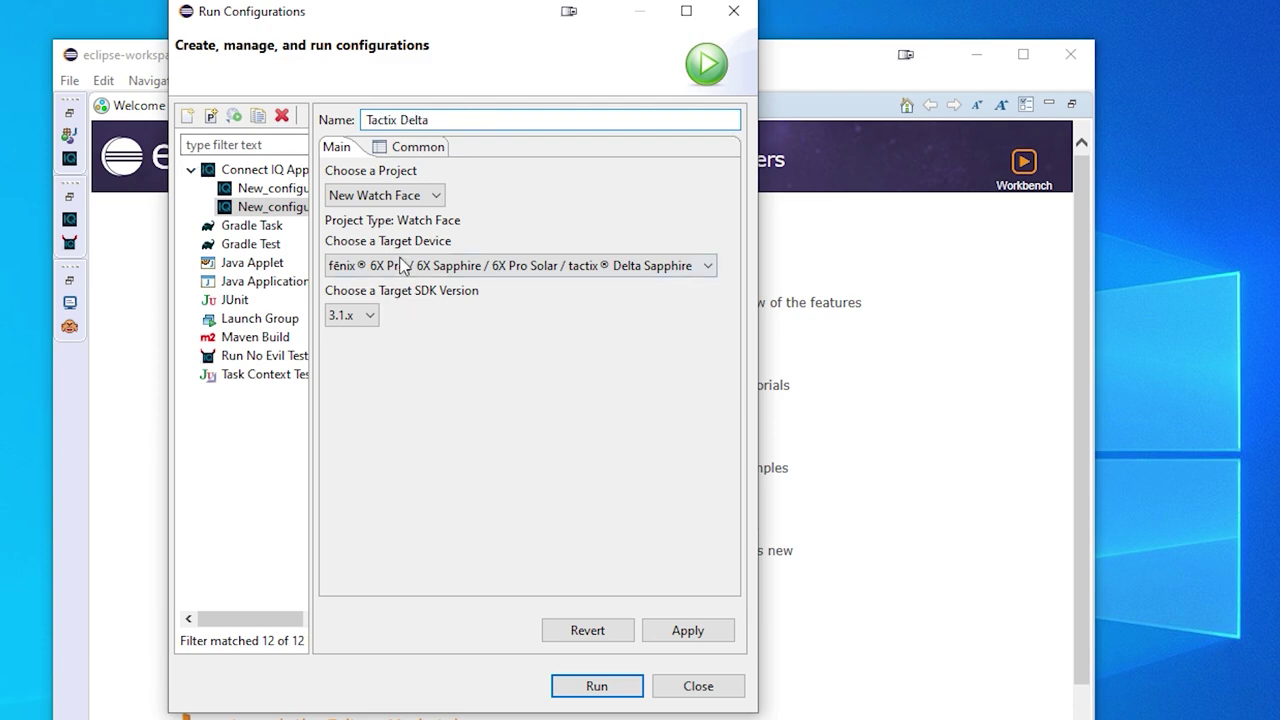
{"action": "left_click", "coordinate": [687, 623]}
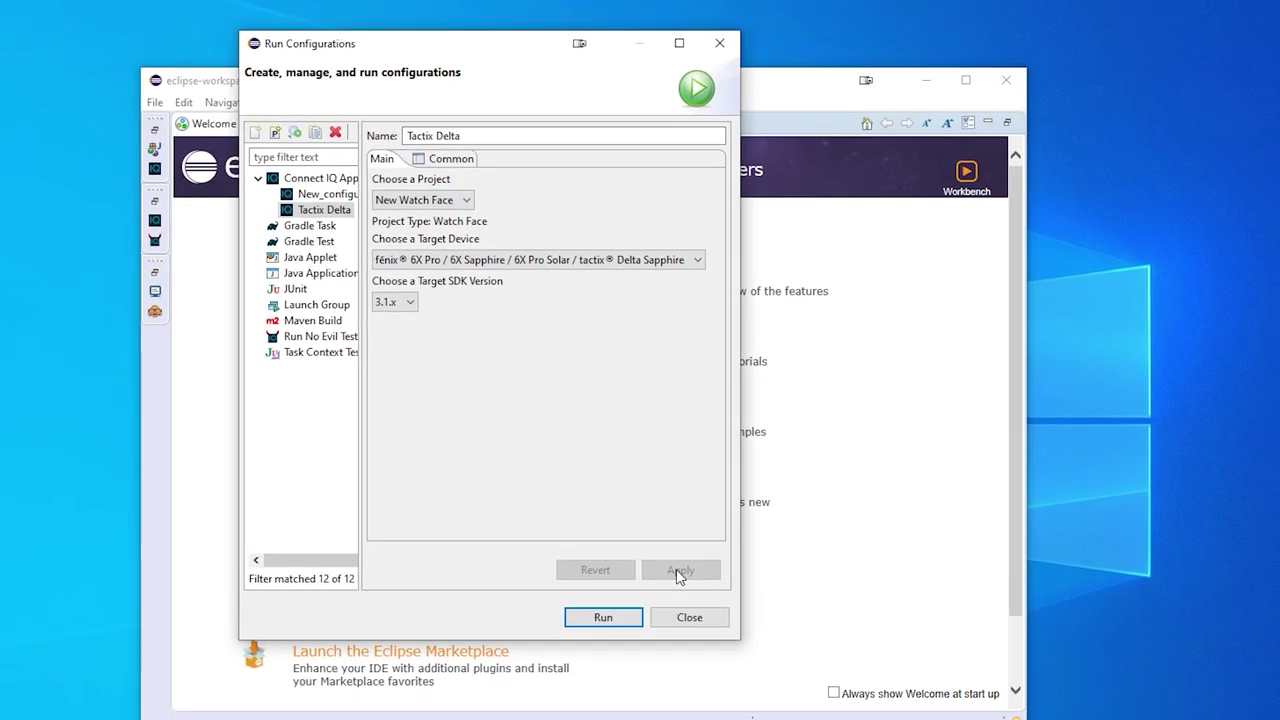
{"action": "left_click", "coordinate": [628, 598]}
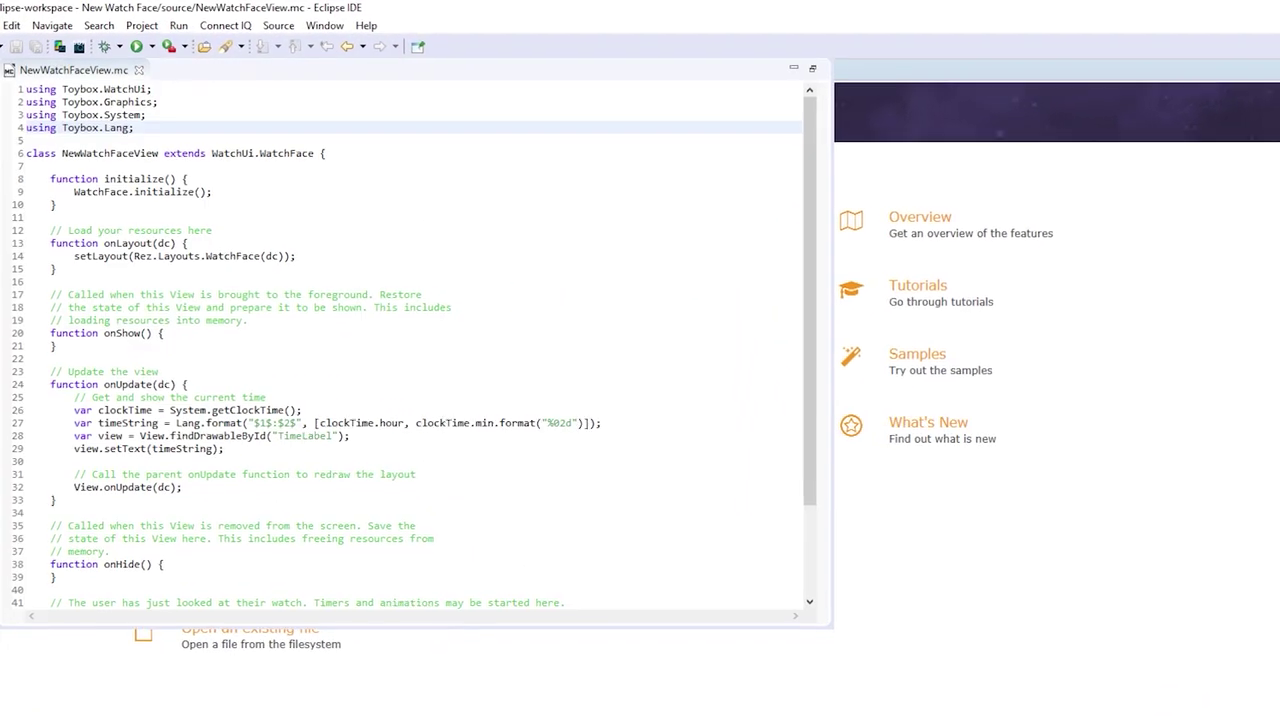
Generate a developer key from the Connect IQ compiler preferences, saving it as developer_key in the SDK 3.1.8 folder
{"action": "left_click", "coordinate": [324, 25]}
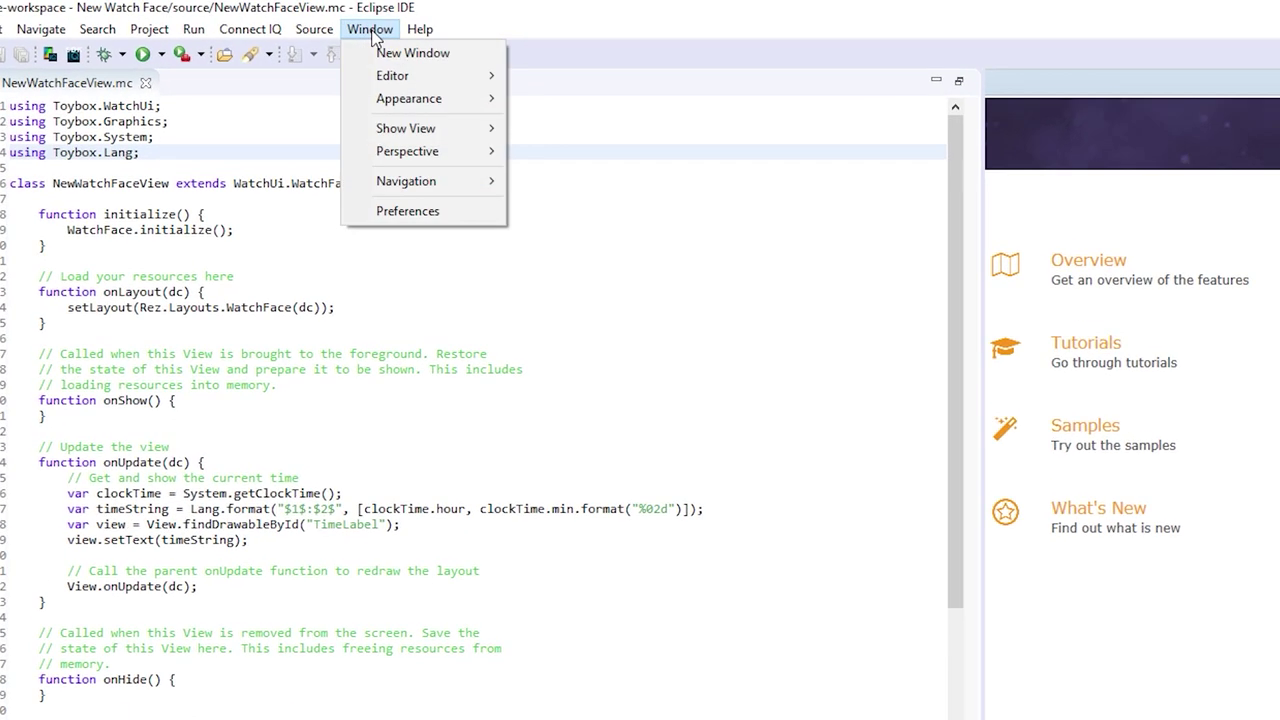
{"action": "left_click", "coordinate": [436, 212]}
{"action": "left_click", "coordinate": [1279, 281]}
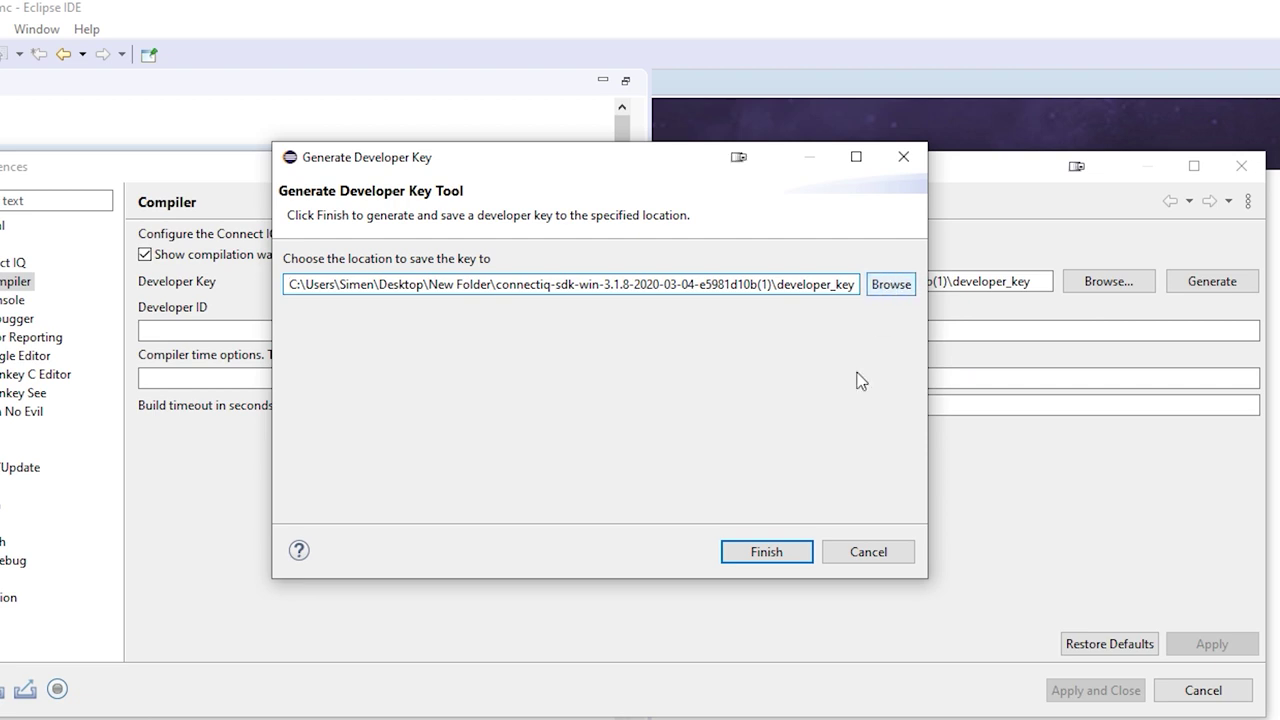
{"action": "left_click", "coordinate": [775, 551]}
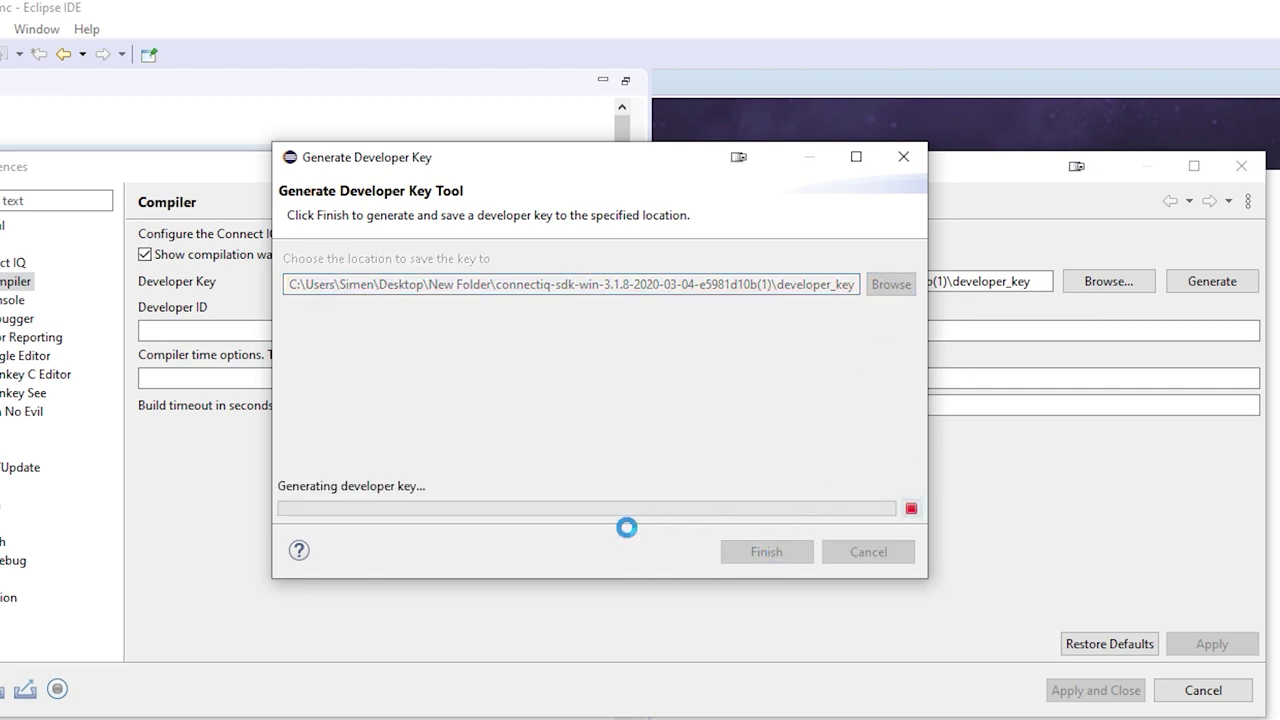